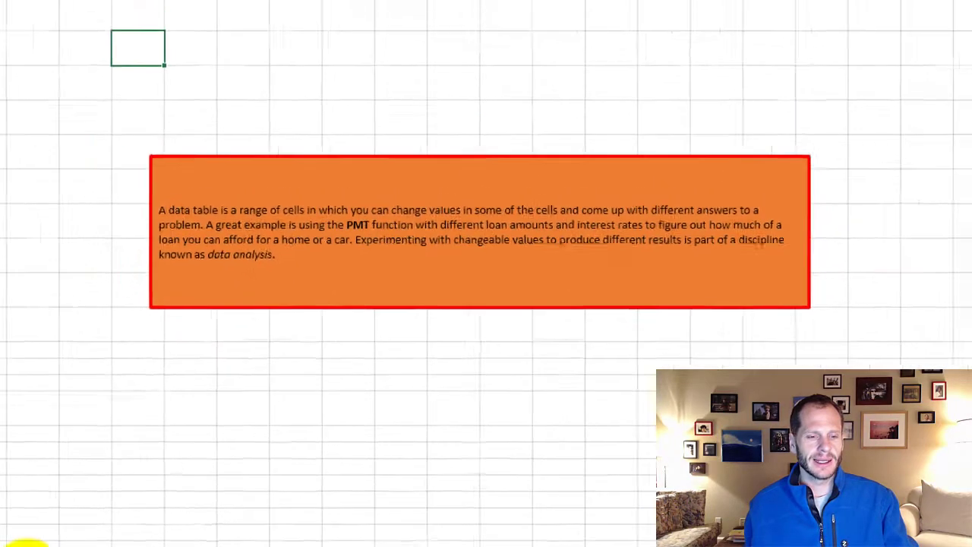
Review the One Variable sheet and the loan amounts, interest rates and empty grid on the Two Variables sheet.
{"action": "left_click", "coordinate": [189, 528]}
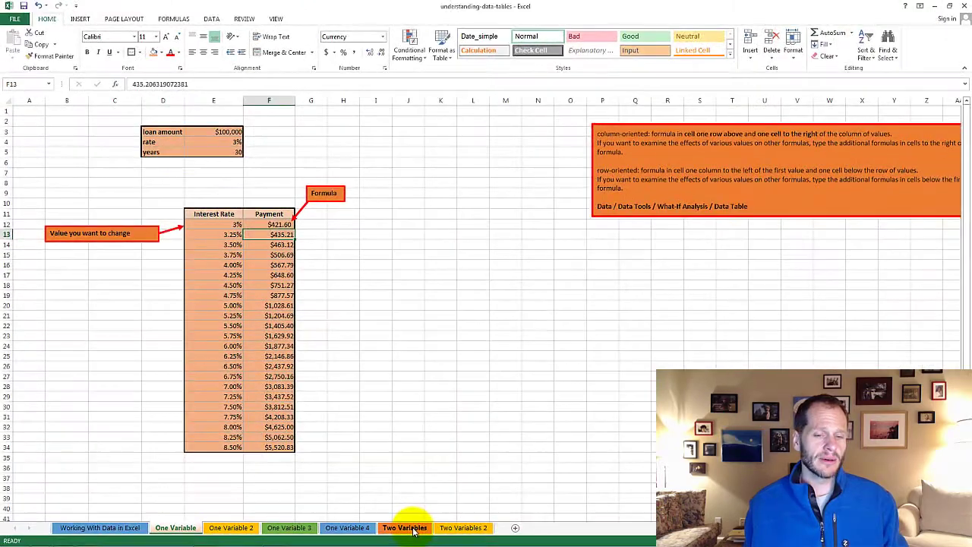
{"action": "left_click", "coordinate": [414, 530]}
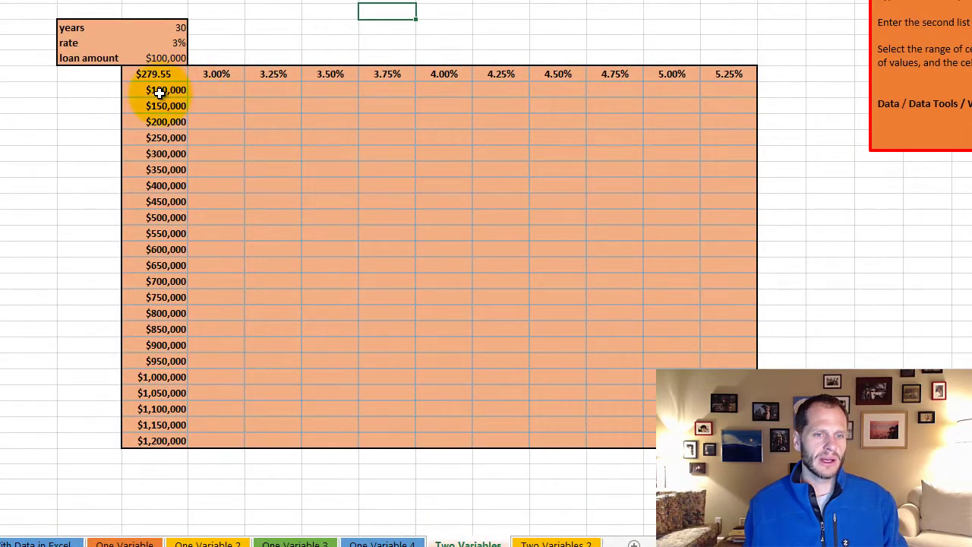
{"action": "left_click", "coordinate": [159, 92]}
{"action": "left_click", "coordinate": [225, 72]}
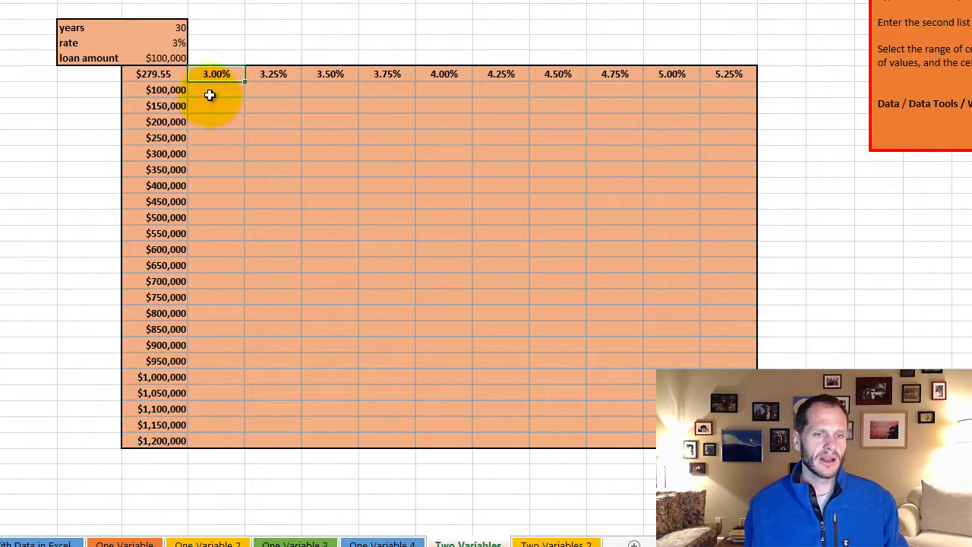
{"action": "left_click_drag", "start_coordinate": [209, 95], "coordinate": [729, 445]}
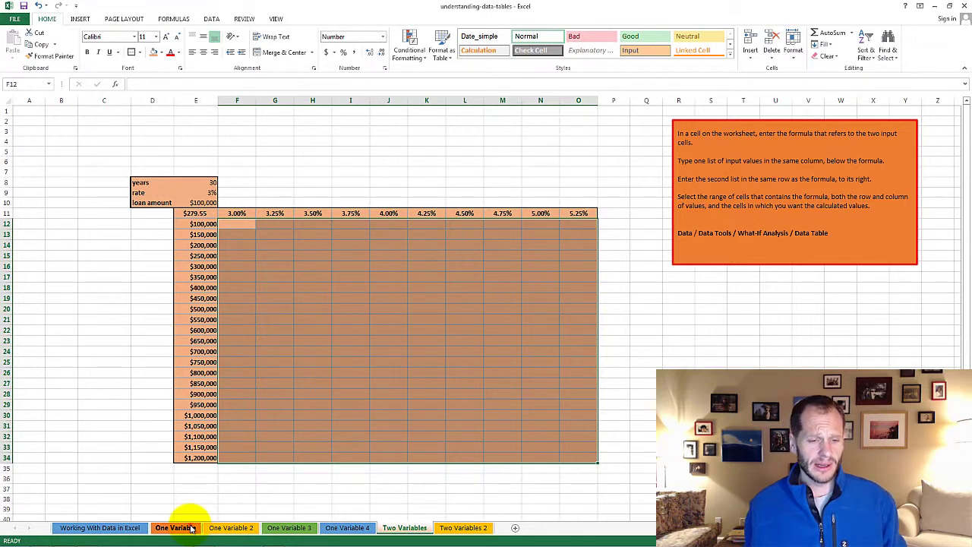
{"action": "left_click", "coordinate": [175, 528]}
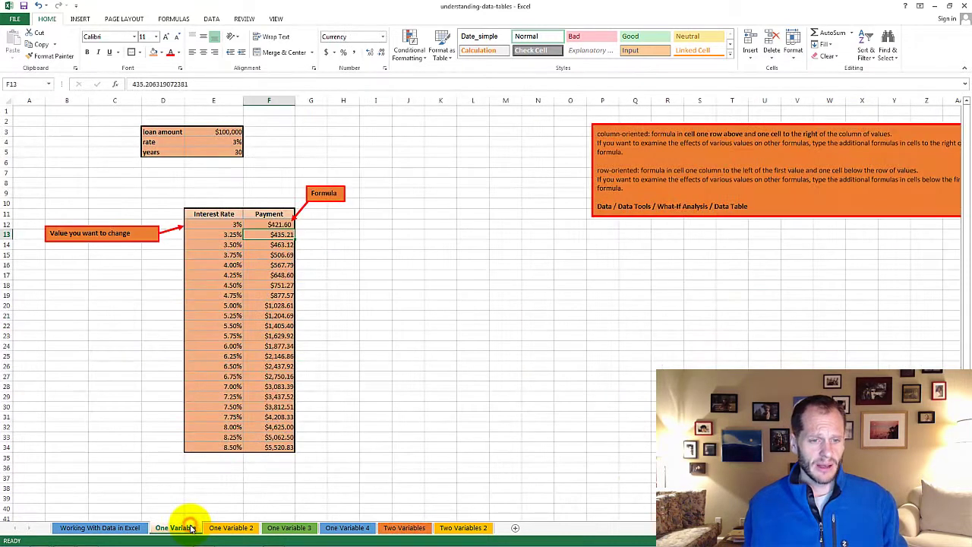
Insert the PMT function in cell F12, the first Payment cell on the One Variable 2 sheet.
{"action": "left_click", "coordinate": [240, 528]}
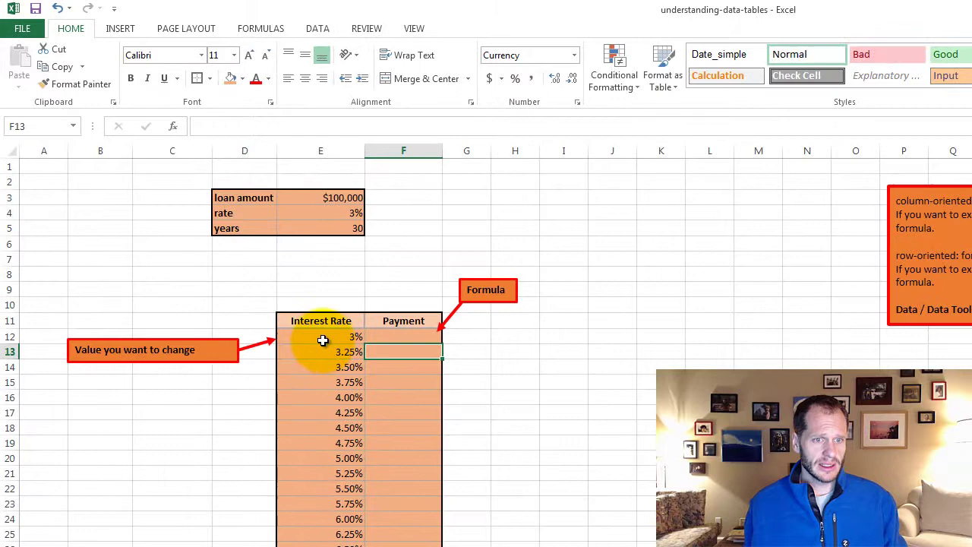
{"action": "left_click_drag", "start_coordinate": [323, 340], "coordinate": [326, 546]}
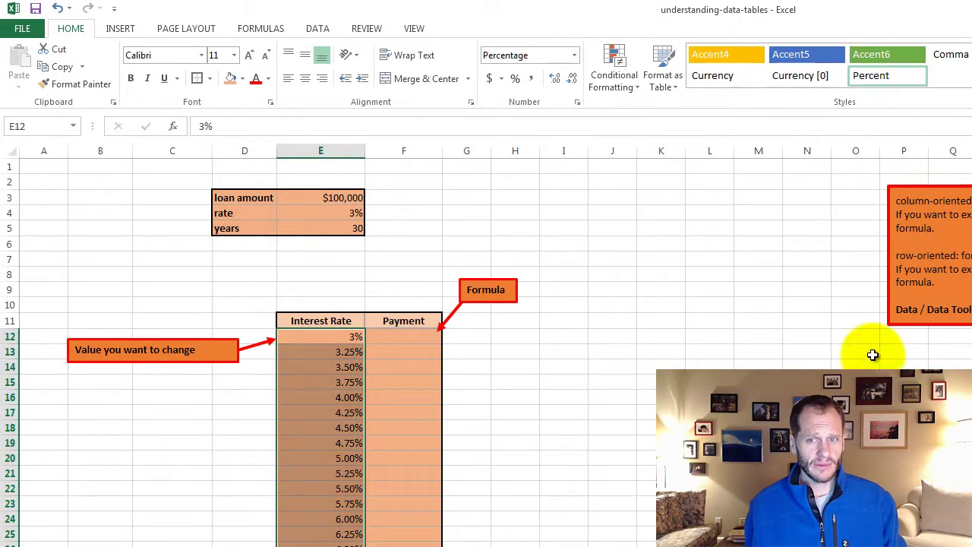
{"action": "left_click", "coordinate": [411, 340]}
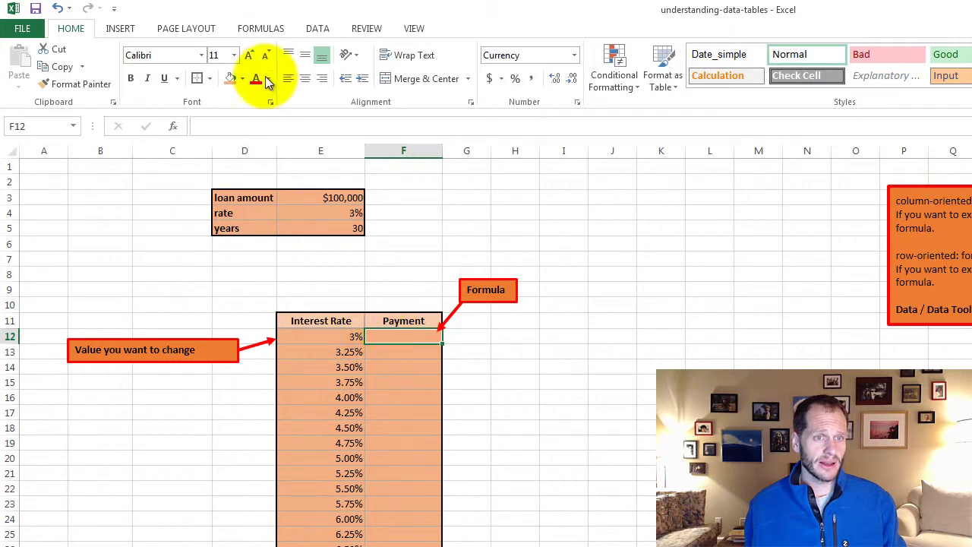
{"action": "left_click", "coordinate": [258, 31]}
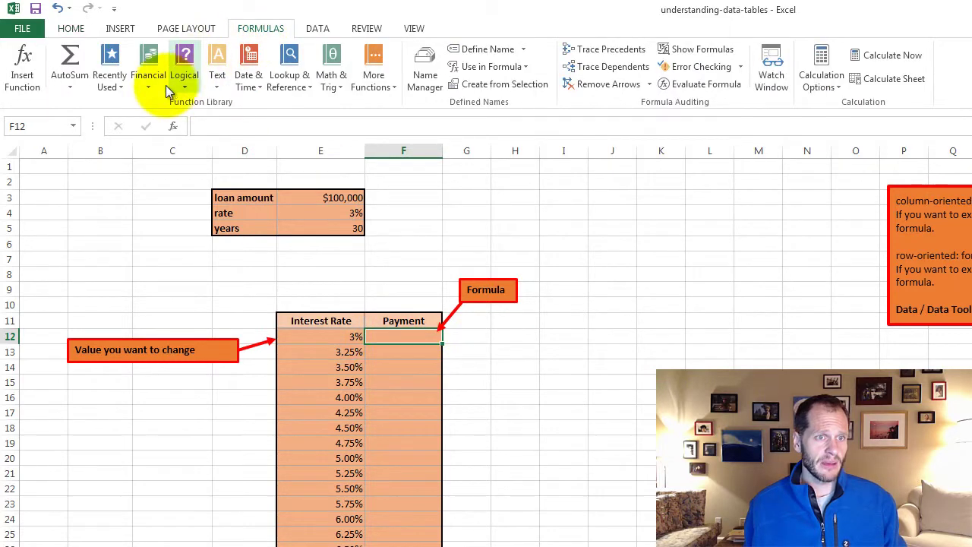
{"action": "left_click", "coordinate": [148, 68]}
{"action": "left_click_drag", "start_coordinate": [242, 319], "coordinate": [243, 379]}
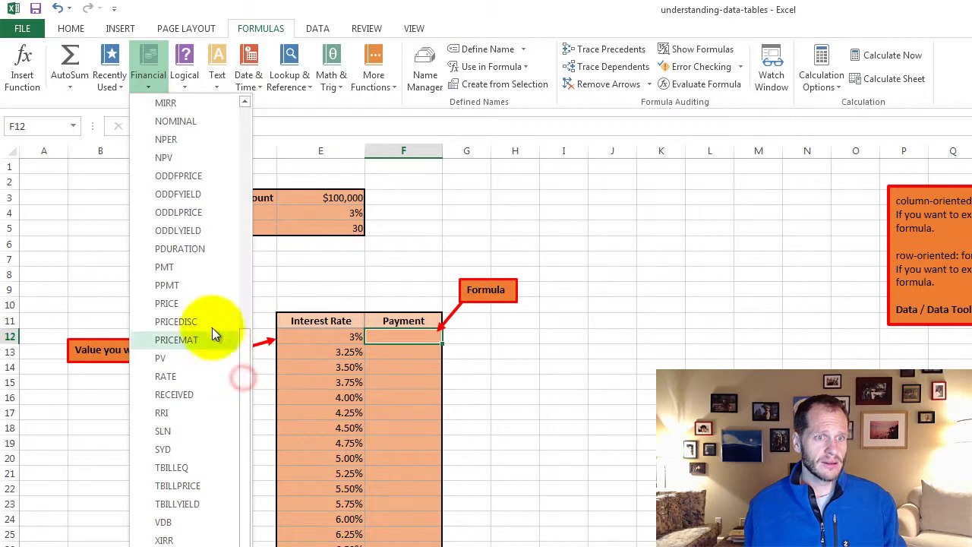
{"action": "left_click", "coordinate": [195, 267]}
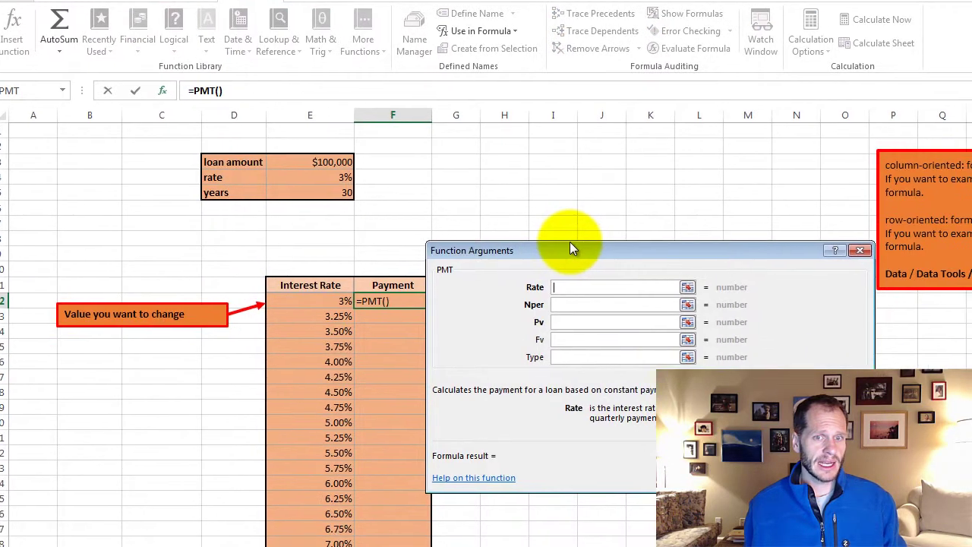
Set the PMT arguments Rate to E4/12 and Nper to E5*12.
{"action": "left_click_drag", "start_coordinate": [580, 280], "coordinate": [665, 291]}
{"action": "left_click", "coordinate": [293, 35]}
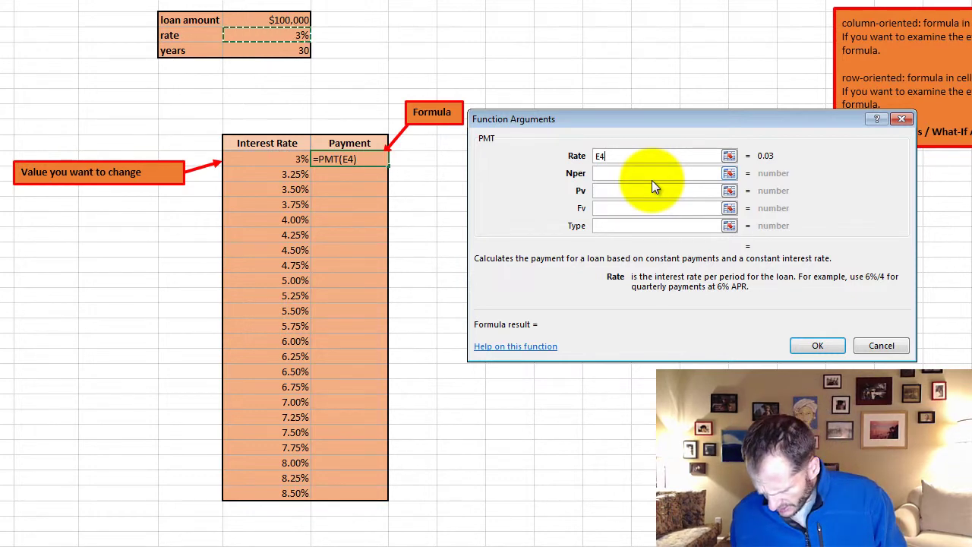
{"action": "type", "text": "/12"}
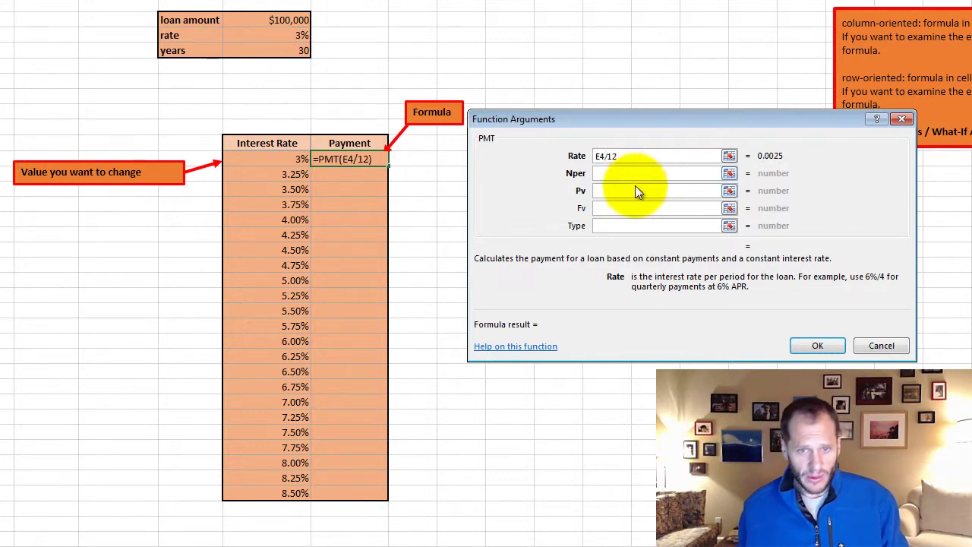
{"action": "left_click", "coordinate": [635, 172]}
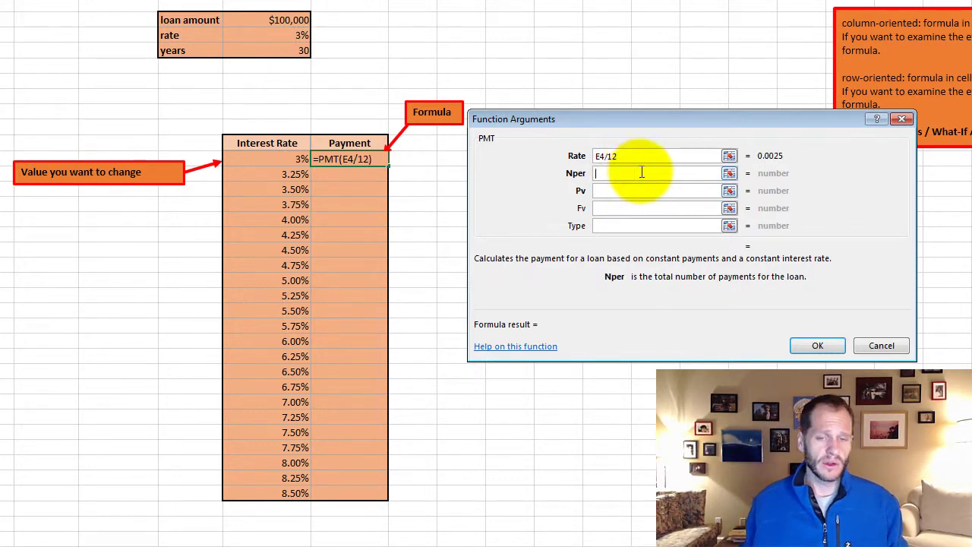
{"action": "left_click_drag", "start_coordinate": [621, 119], "coordinate": [618, 107]}
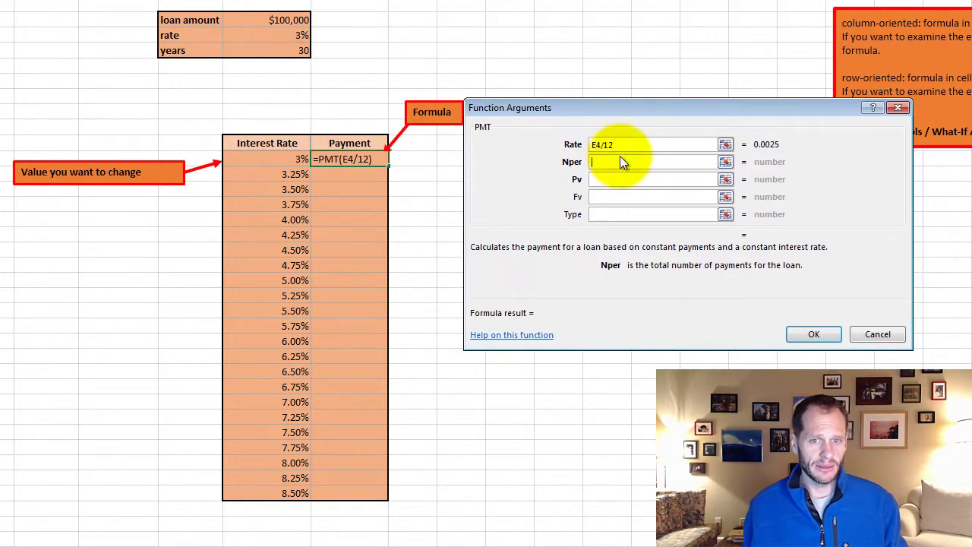
{"action": "left_click", "coordinate": [304, 50]}
{"action": "type", "text": "*12"}
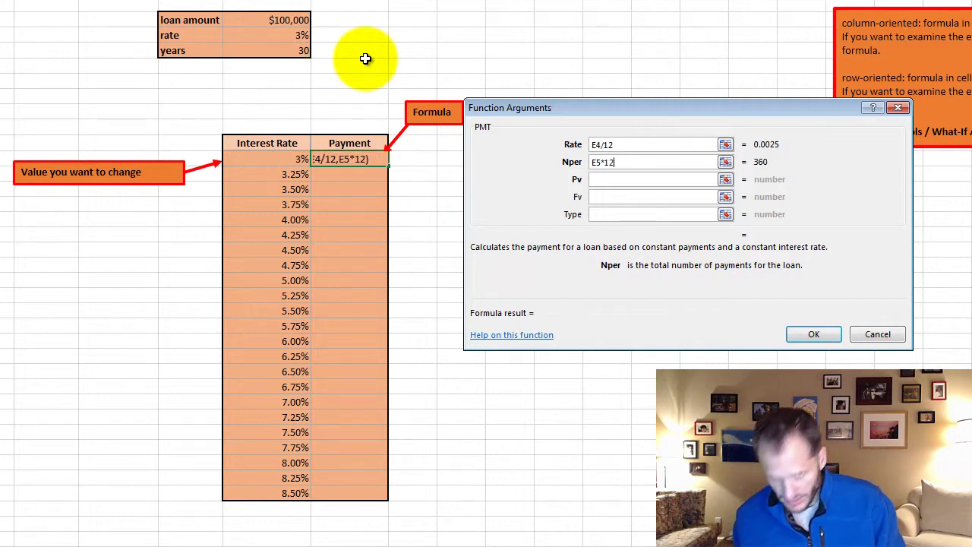
Set Pv to -E3 and Fv to 0, and confirm the PMT formula.
{"action": "left_click", "coordinate": [612, 180]}
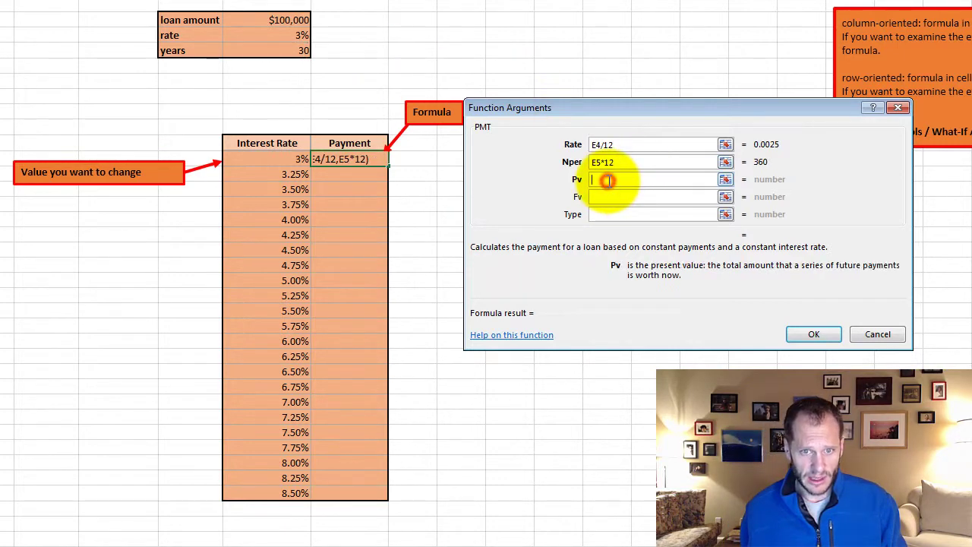
{"action": "type", "text": "-"}
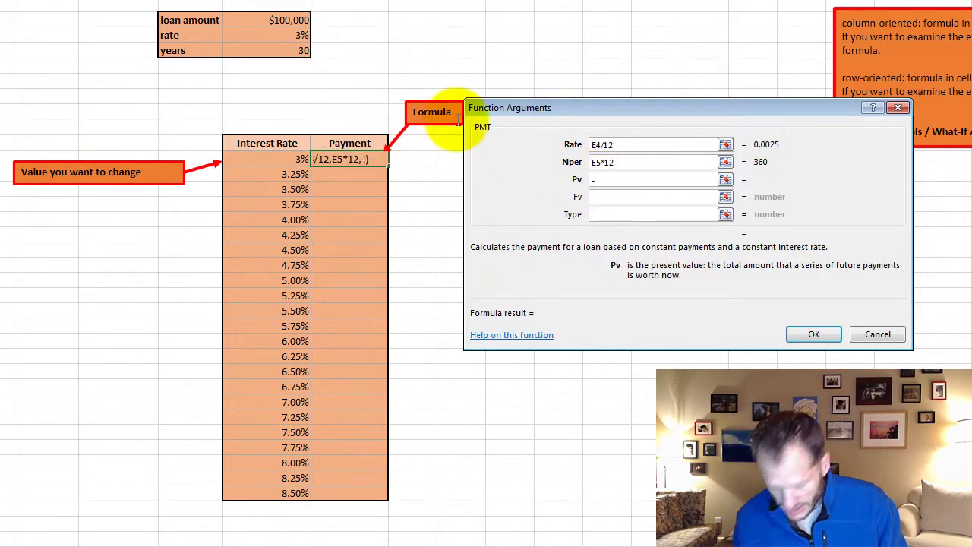
{"action": "left_click", "coordinate": [287, 20]}
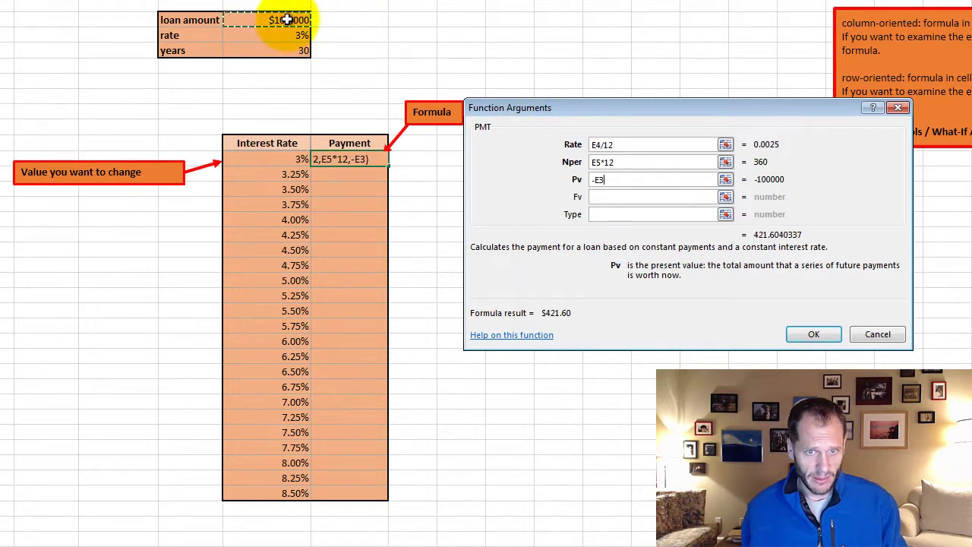
{"action": "left_click", "coordinate": [605, 197]}
{"action": "type", "text": "0"}
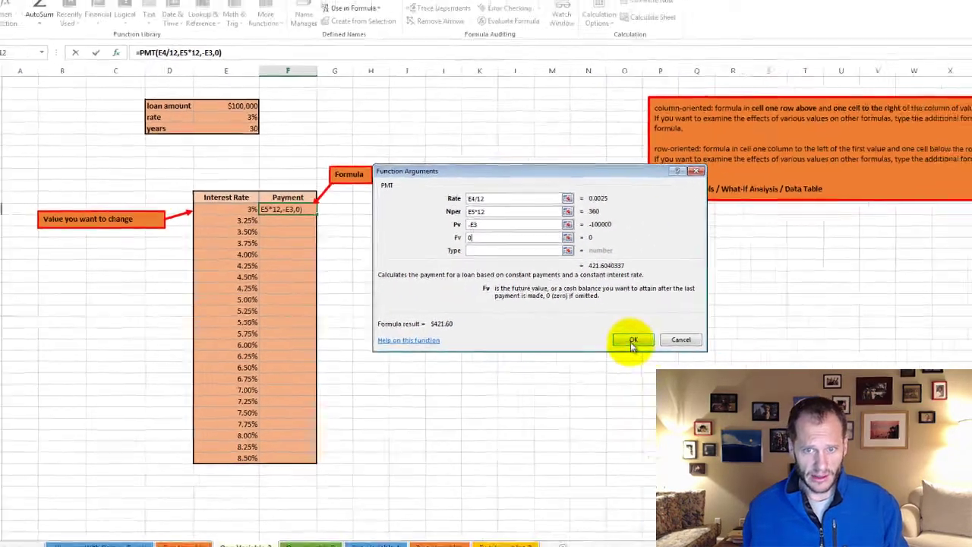
{"action": "left_click", "coordinate": [814, 334]}
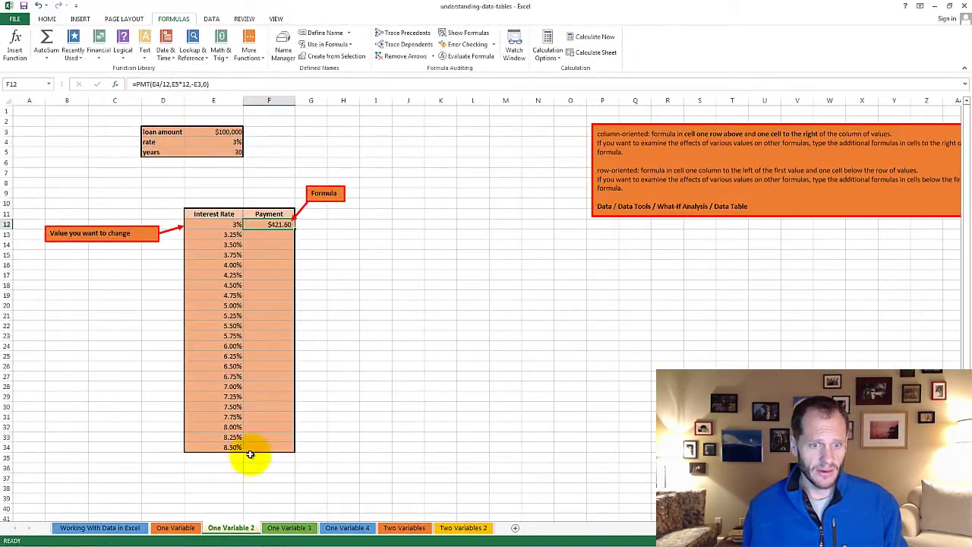
Create a What-If data table over E12:F34 with the rate cell $E$4 as the column input cell.
{"action": "mouse_move", "coordinate": [275, 449]}
{"action": "left_mouse_down"}
{"action": "mouse_move", "coordinate": [218, 259]}
{"action": "mouse_move", "coordinate": [228, 224]}
{"action": "left_mouse_up"}
{"action": "left_click", "coordinate": [209, 19]}
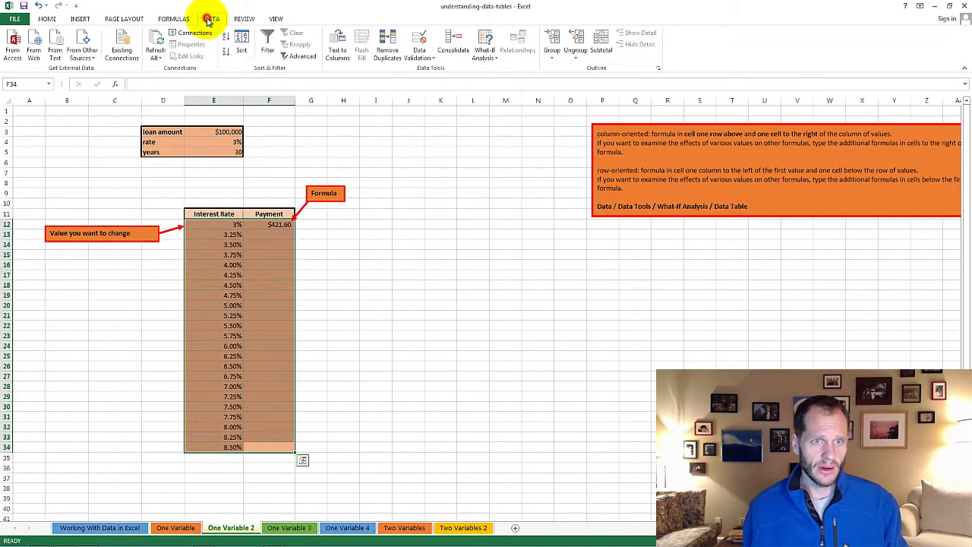
{"action": "left_click", "coordinate": [490, 59]}
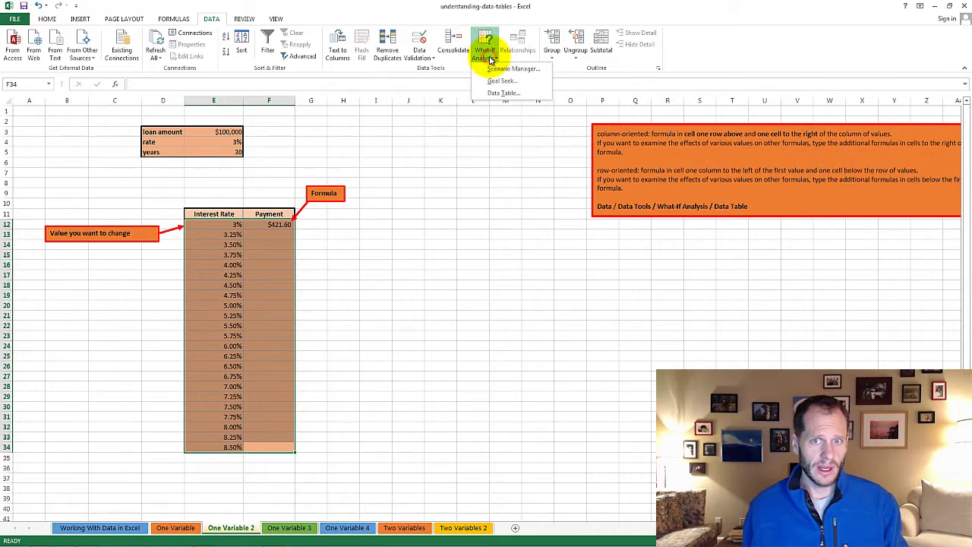
{"action": "left_click", "coordinate": [501, 94]}
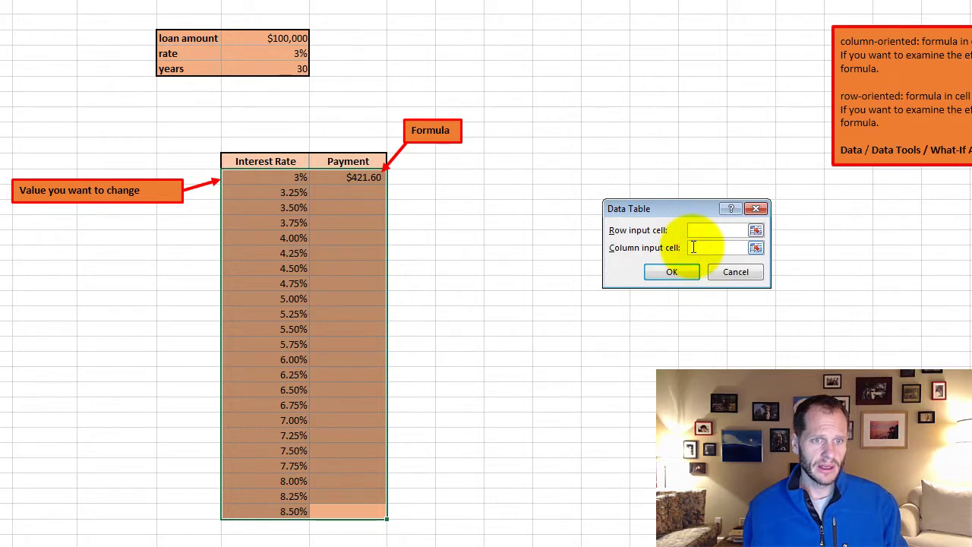
{"action": "left_click", "coordinate": [693, 247]}
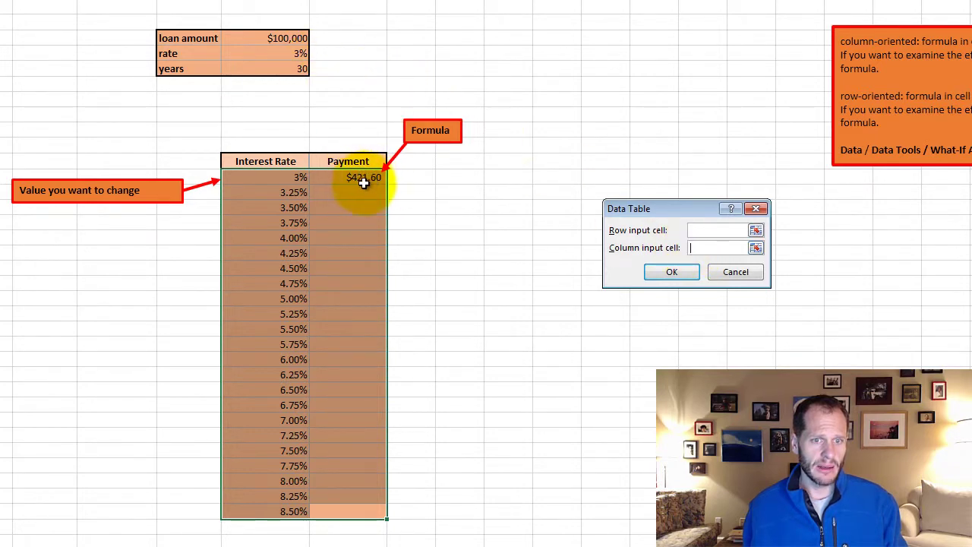
{"action": "left_click", "coordinate": [298, 51]}
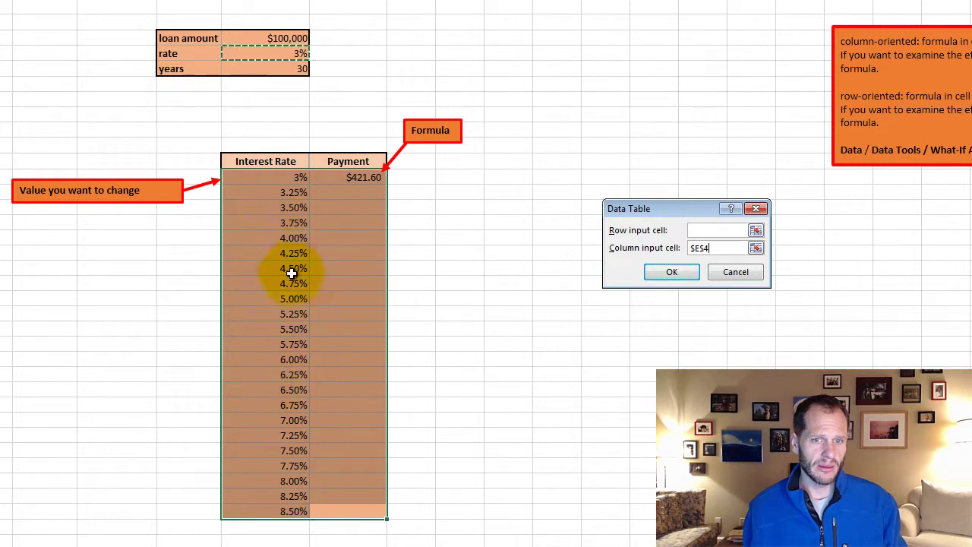
{"action": "left_click", "coordinate": [673, 273]}
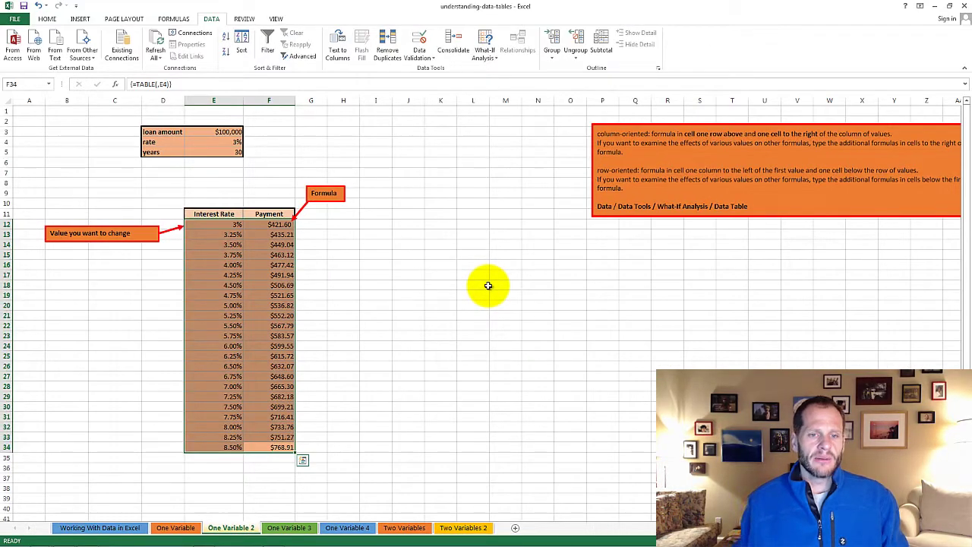
Try to delete the calculated payments in F14:F34 of the data table, and check the formula in F12.
{"action": "left_click", "coordinate": [486, 285]}
{"action": "left_click", "coordinate": [281, 347]}
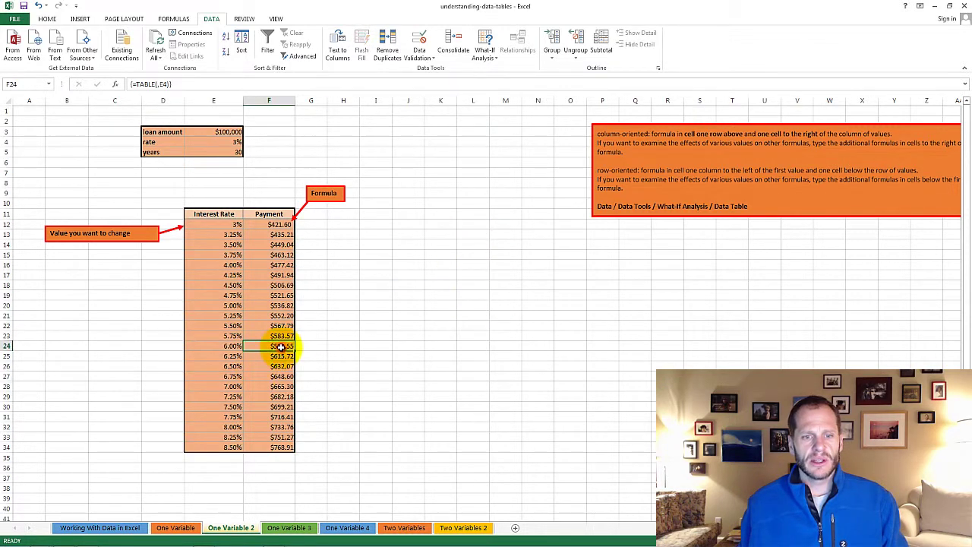
{"action": "left_click_drag", "start_coordinate": [282, 447], "coordinate": [283, 245]}
{"action": "key", "text": "Delete"}
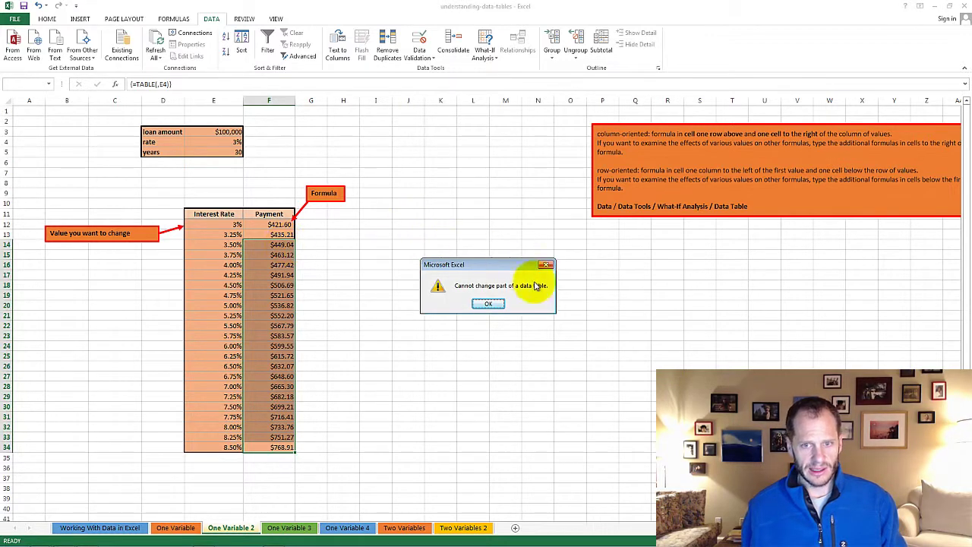
{"action": "left_click", "coordinate": [488, 303]}
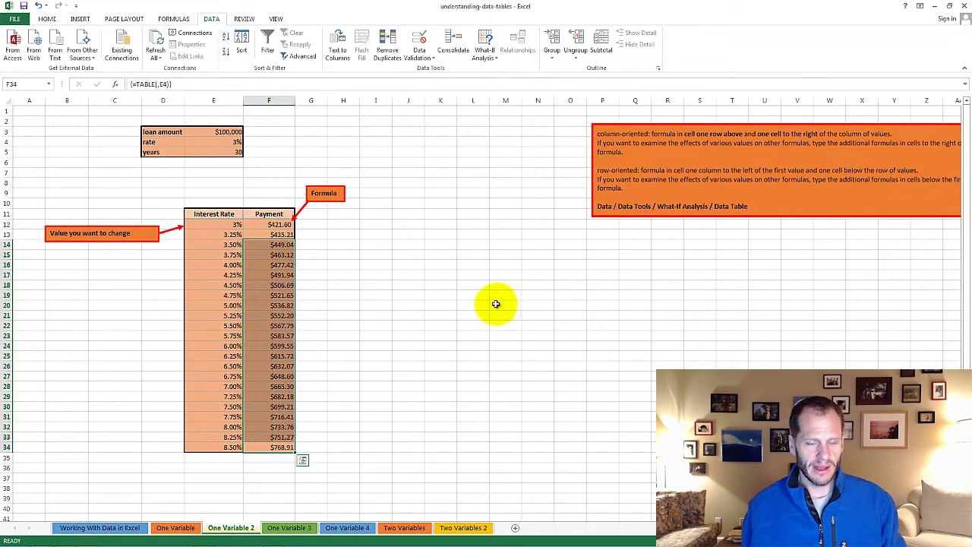
{"action": "left_click", "coordinate": [406, 306]}
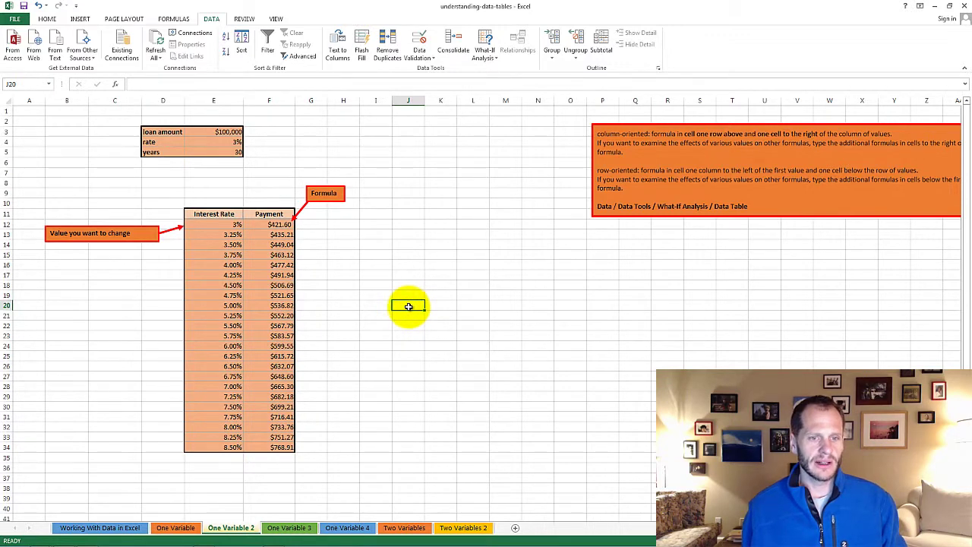
{"action": "left_click", "coordinate": [282, 225]}
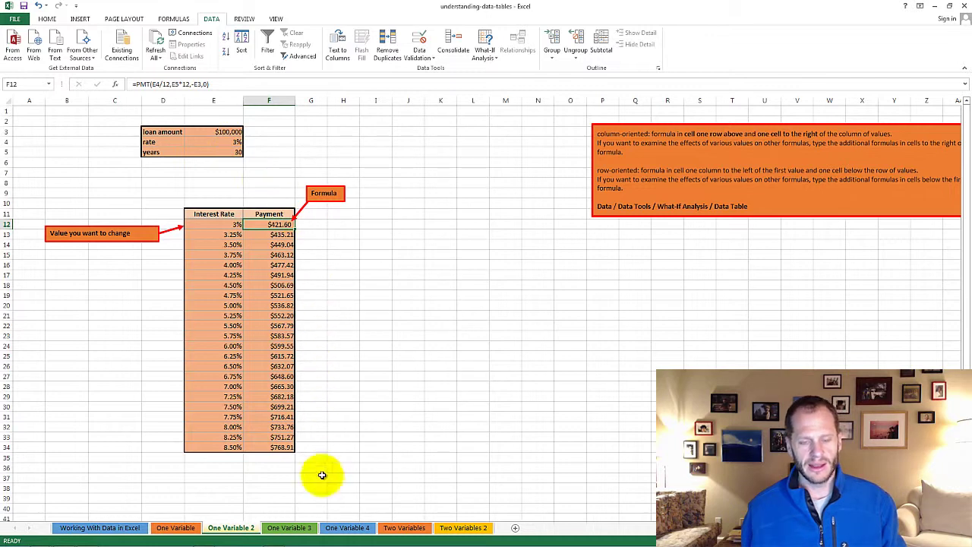
On the One Variable 3 sheet, insert the financial function PMT in payment cell F12.
{"action": "left_click", "coordinate": [302, 528]}
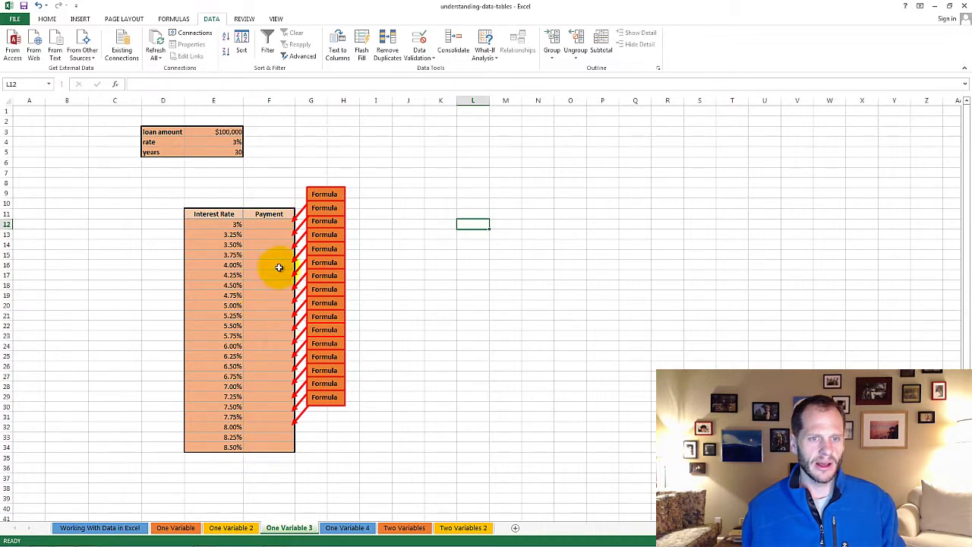
{"action": "left_click", "coordinate": [267, 224]}
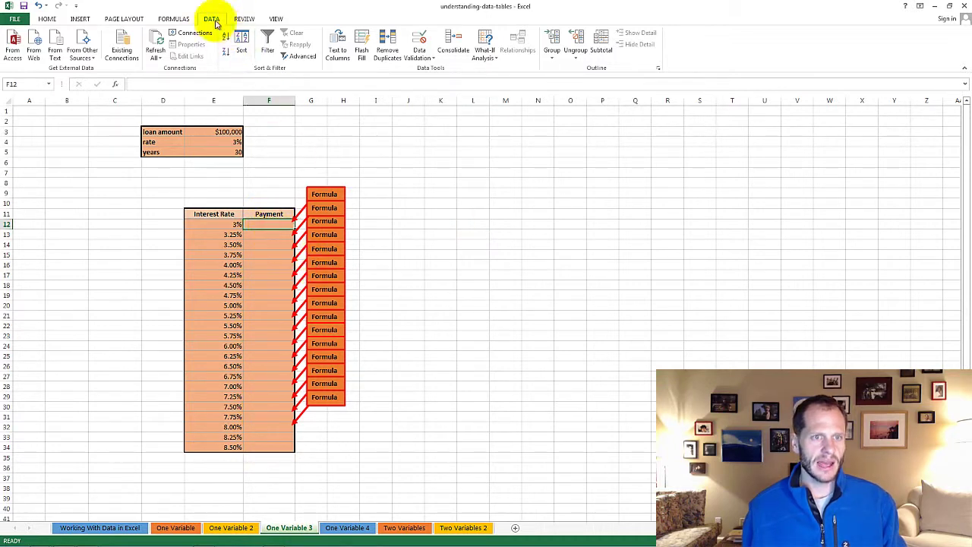
{"action": "left_click", "coordinate": [165, 18]}
{"action": "left_click", "coordinate": [102, 63]}
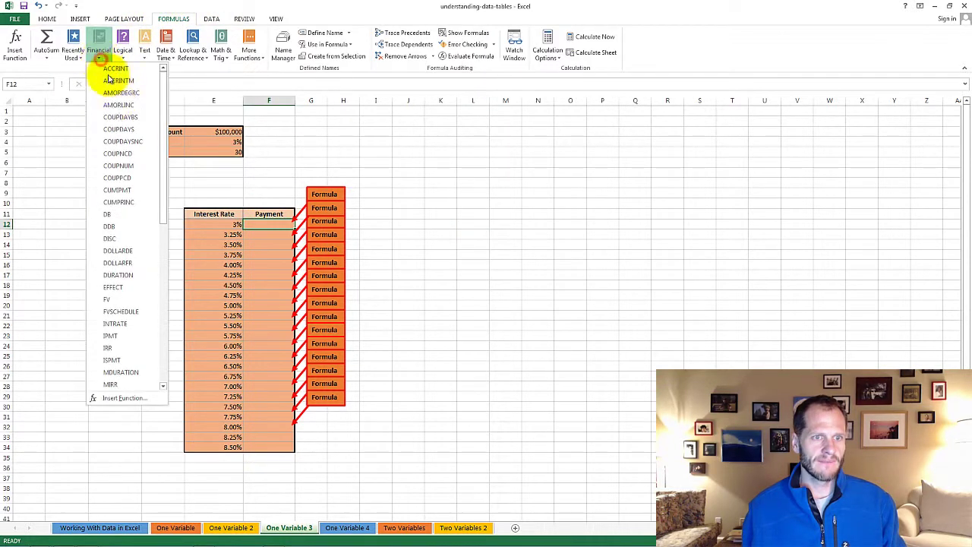
{"action": "left_click", "coordinate": [163, 299]}
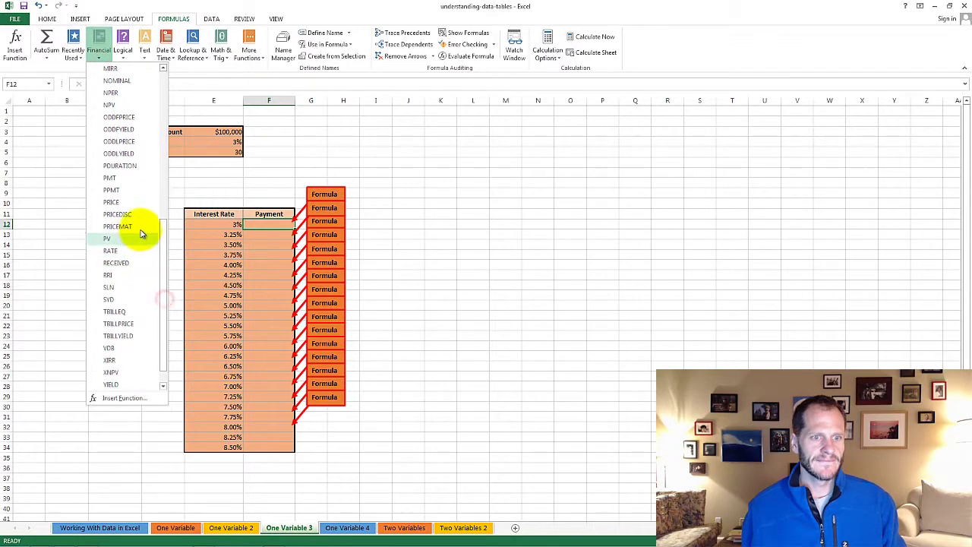
{"action": "left_click", "coordinate": [136, 178]}
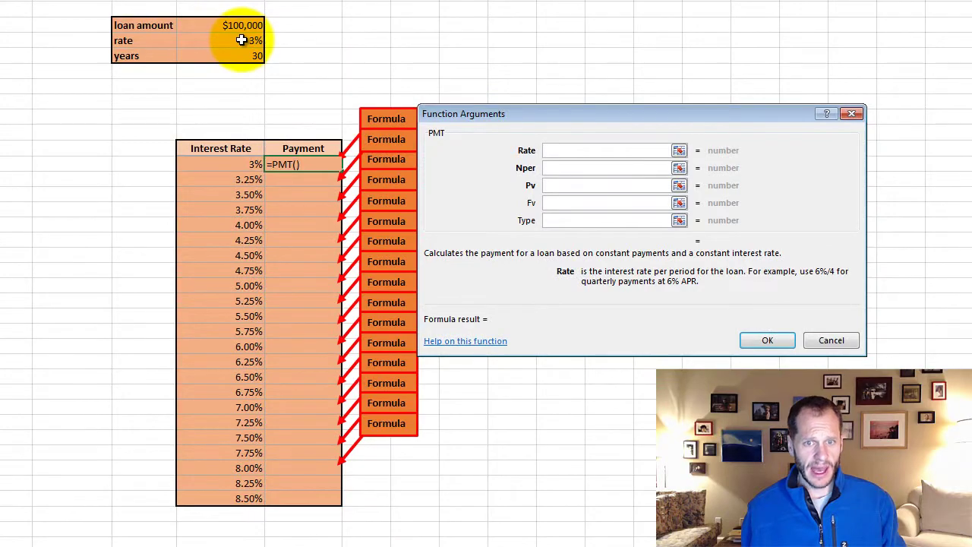
Set the PMT arguments Rate to $E$4/12 and Nper to $E$5*12, using absolute references.
{"action": "left_click", "coordinate": [241, 40]}
{"action": "key", "text": "F4"}
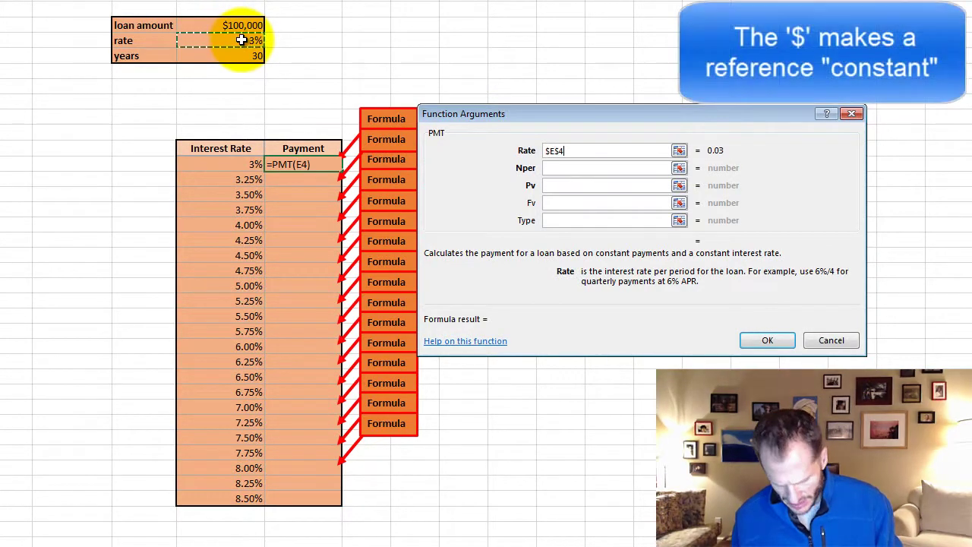
{"action": "type", "text": "/12"}
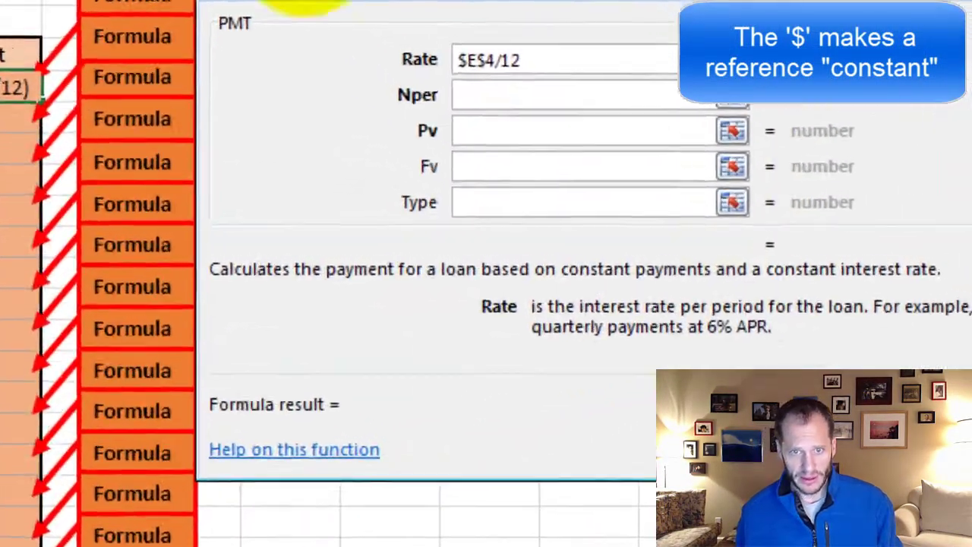
{"action": "left_click", "coordinate": [510, 94]}
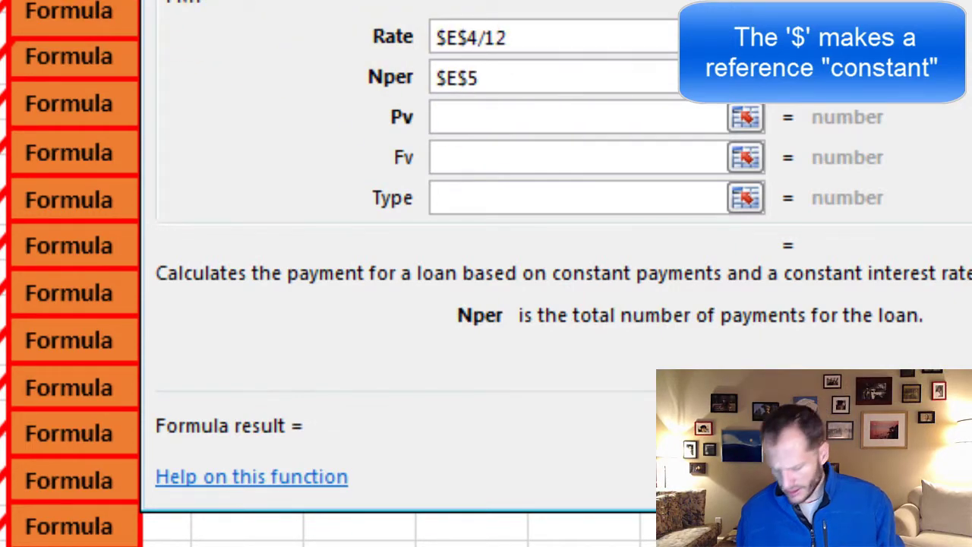
{"action": "type", "text": "*12"}
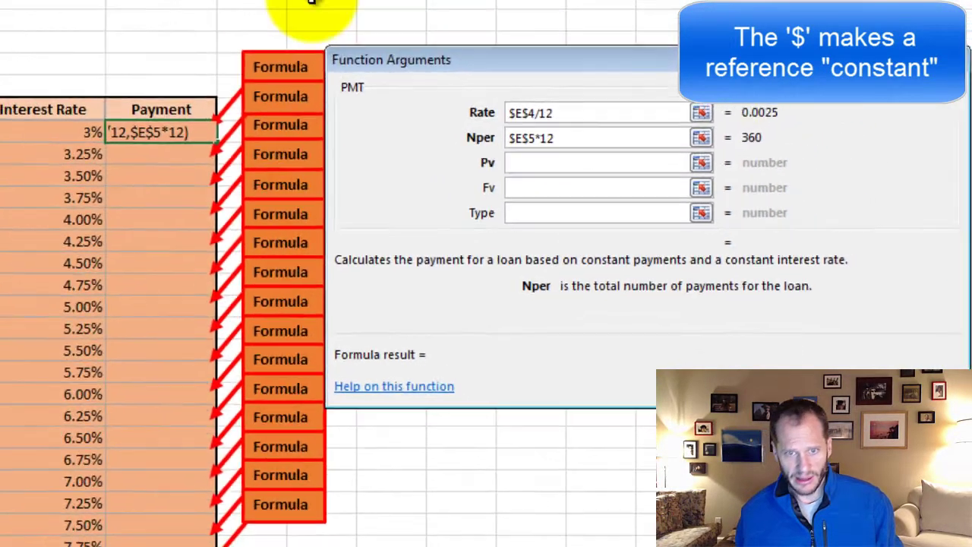
Set Pv to the negative absolute loan amount, -$E$3, and Fv to 0.
{"action": "left_click", "coordinate": [563, 165]}
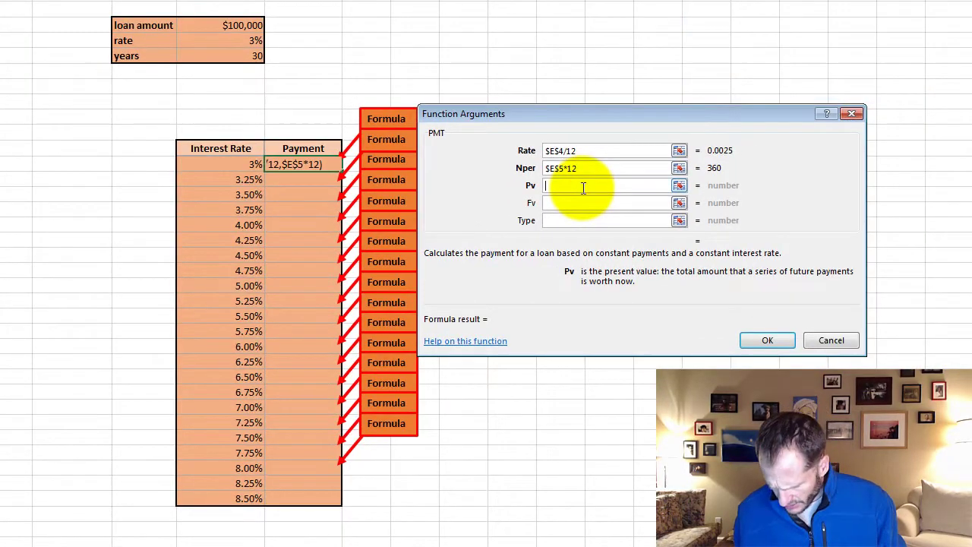
{"action": "type", "text": "-"}
{"action": "left_click", "coordinate": [252, 25]}
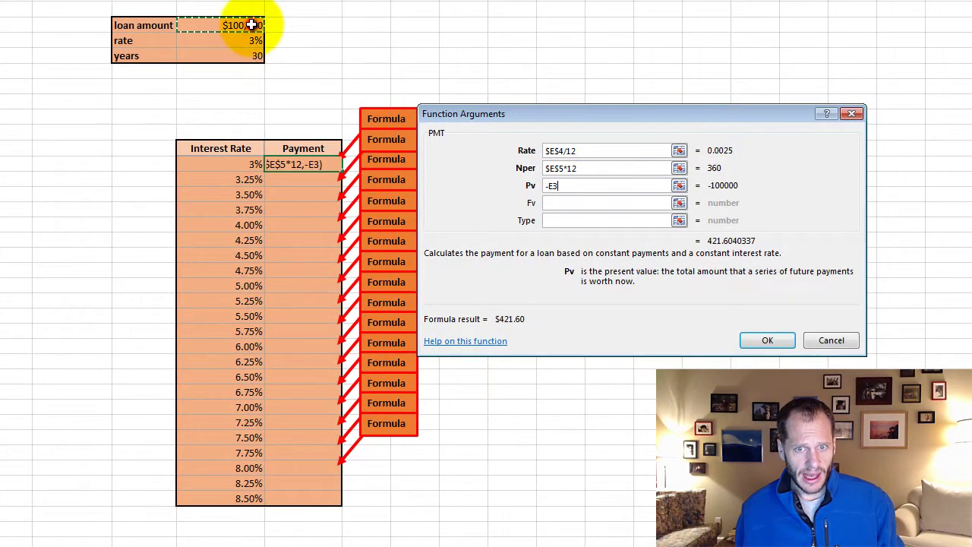
{"action": "left_click", "coordinate": [578, 204]}
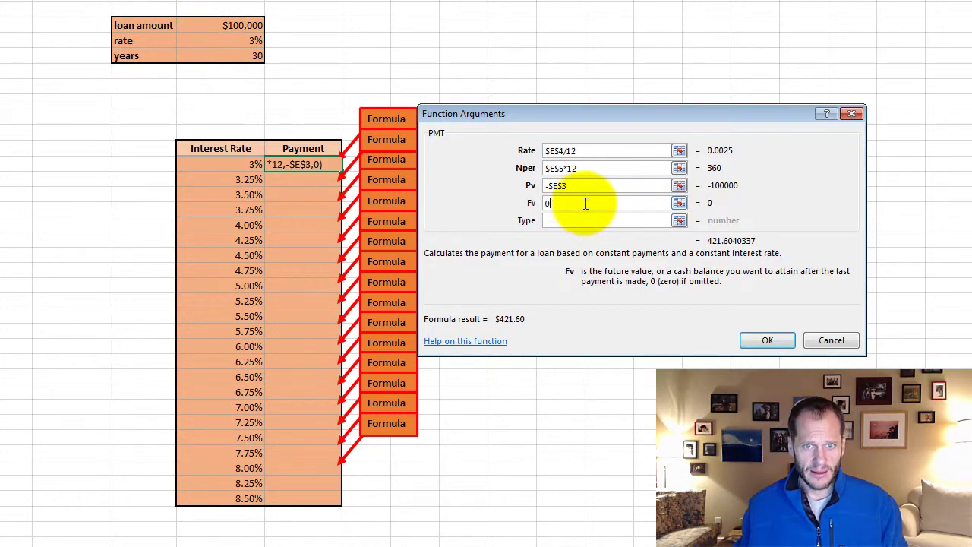
Replace the Rate argument with the relative reference E12/12 and confirm the PMT formula.
{"action": "left_click", "coordinate": [595, 151]}
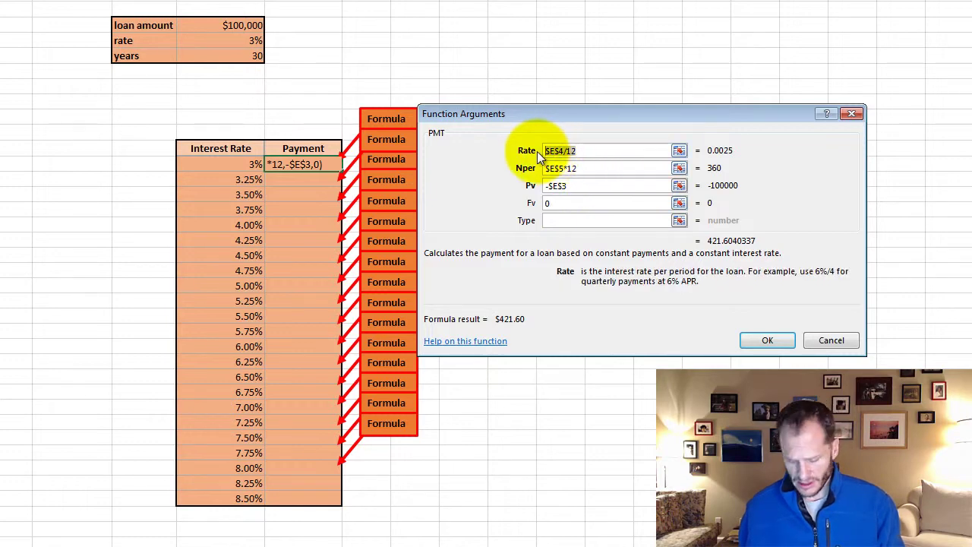
{"action": "key", "text": "Delete"}
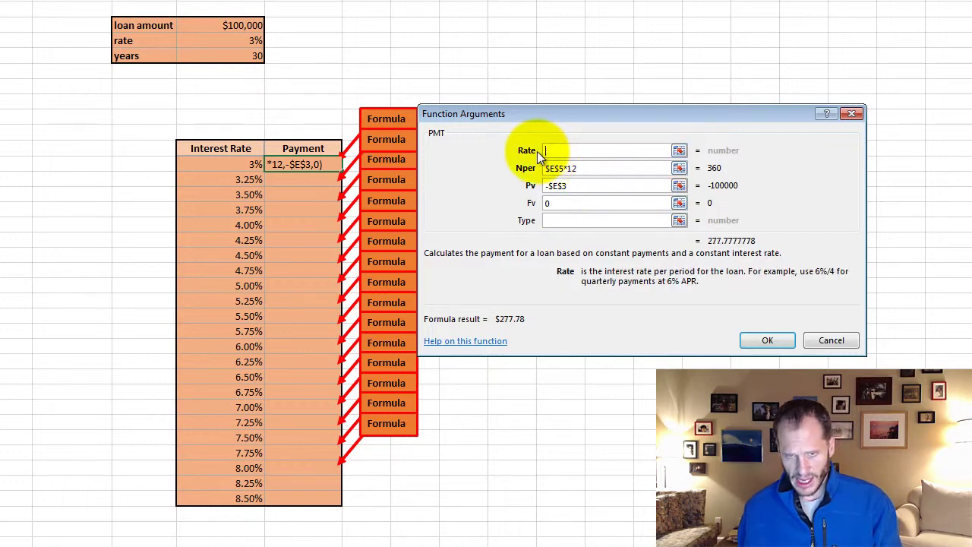
{"action": "left_click", "coordinate": [257, 164]}
{"action": "type", "text": "/12"}
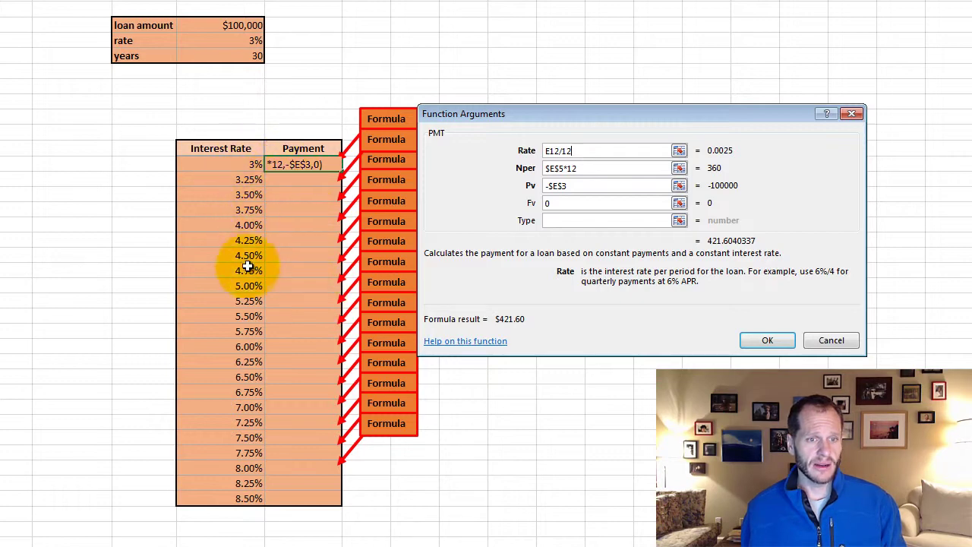
{"action": "left_click", "coordinate": [768, 339]}
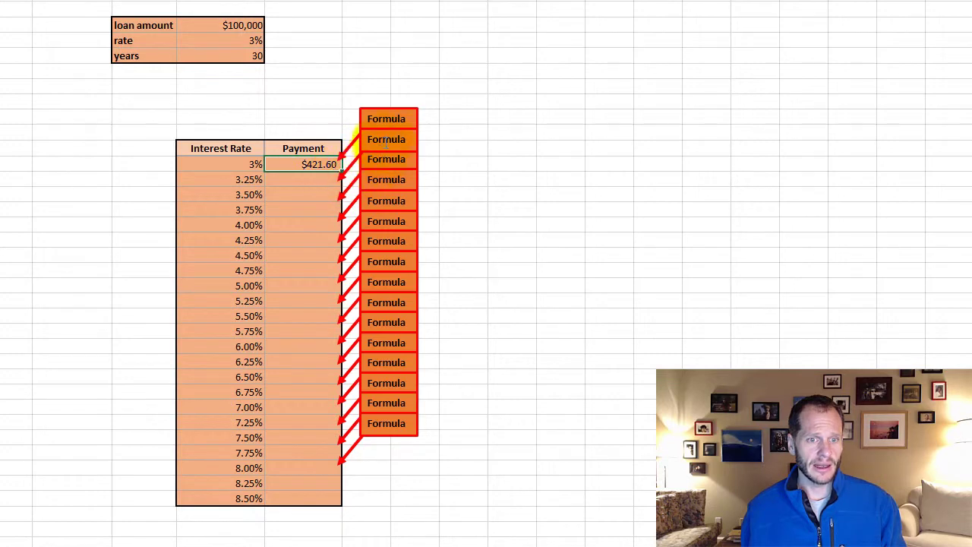
Move the Formula callouts away from the Payment column and fill the F12 formula down to F34.
{"action": "left_click", "coordinate": [395, 120]}
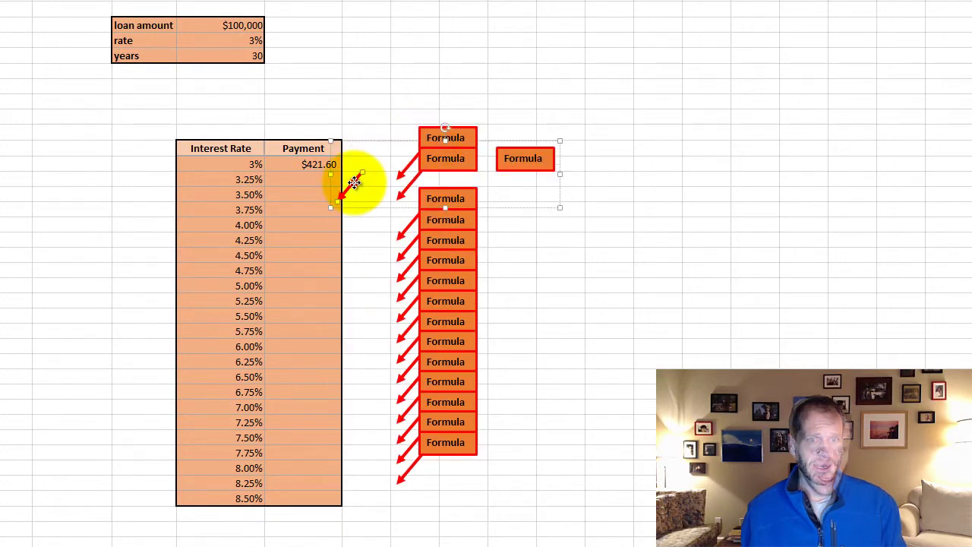
{"action": "left_click", "coordinate": [319, 165]}
{"action": "left_click_drag", "start_coordinate": [344, 174], "coordinate": [343, 512]}
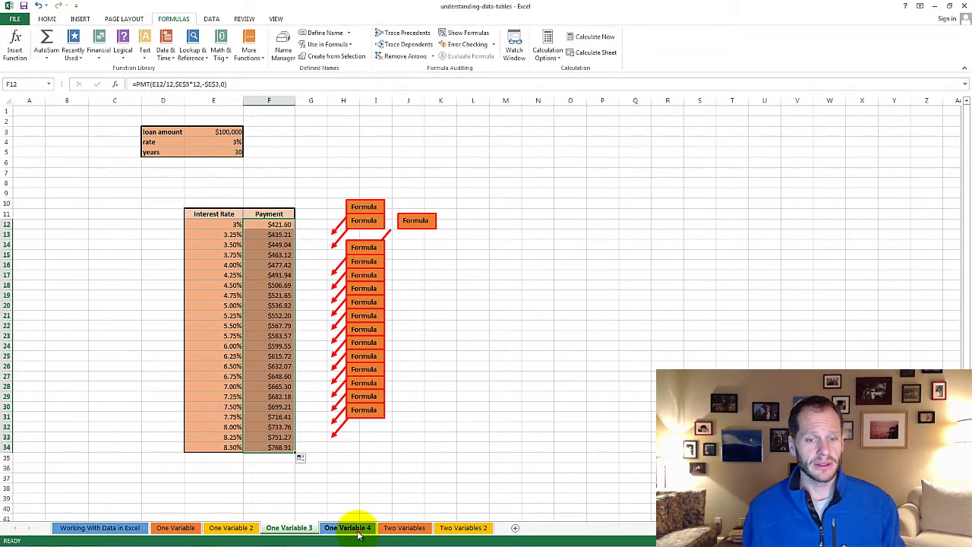
On the One Variable 4 sheet, insert the PMT function in G12, beside the first payment.
{"action": "left_click", "coordinate": [349, 528]}
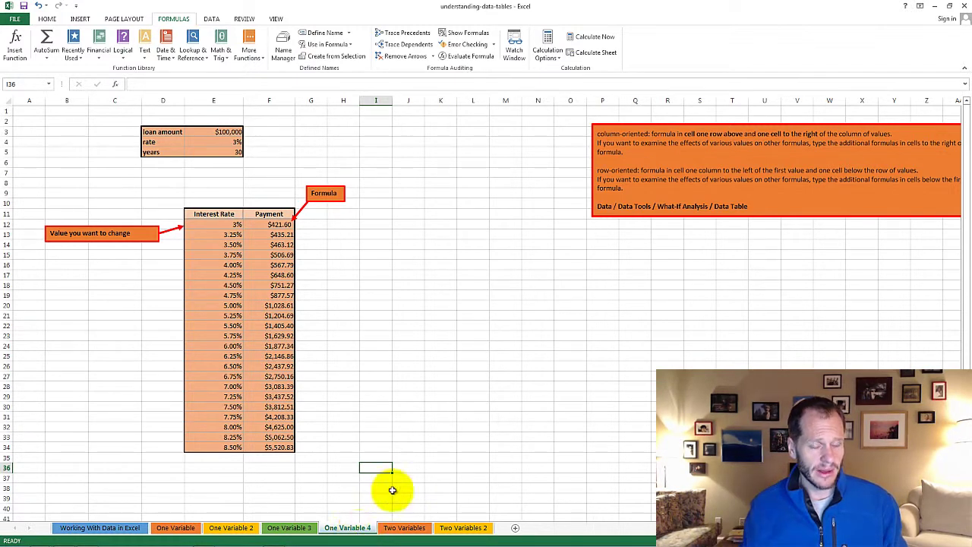
{"action": "left_click", "coordinate": [311, 224]}
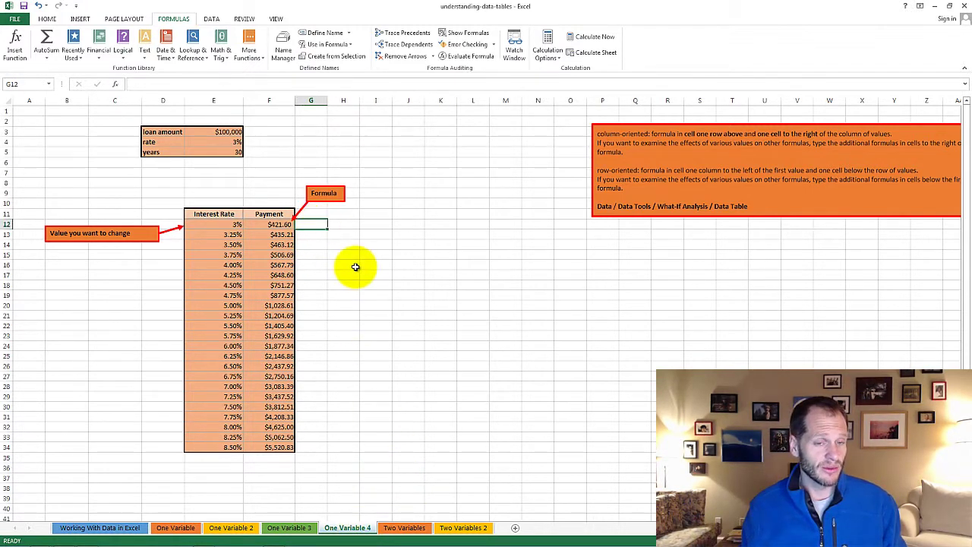
{"action": "left_click", "coordinate": [281, 224]}
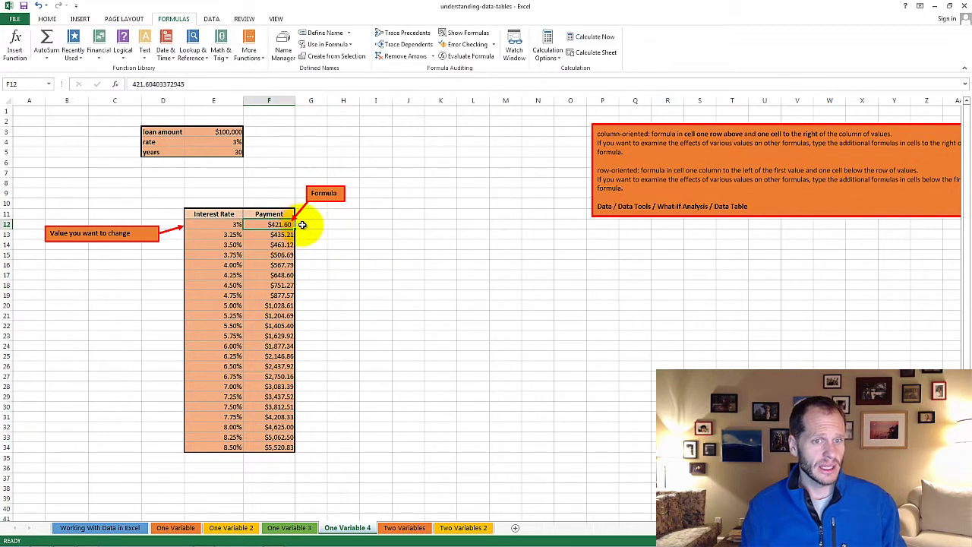
{"action": "left_click", "coordinate": [301, 225]}
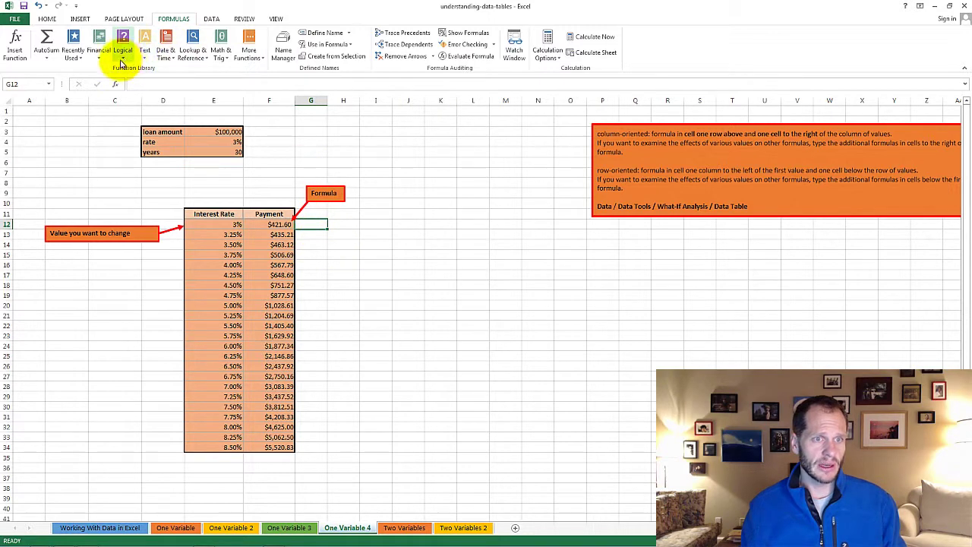
{"action": "left_click", "coordinate": [99, 51]}
{"action": "left_click", "coordinate": [161, 292]}
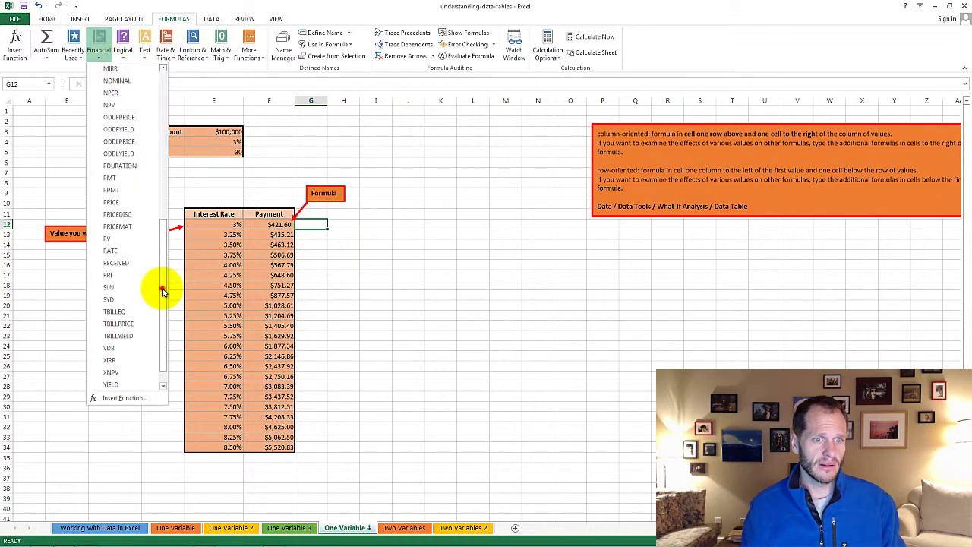
{"action": "left_click", "coordinate": [114, 177]}
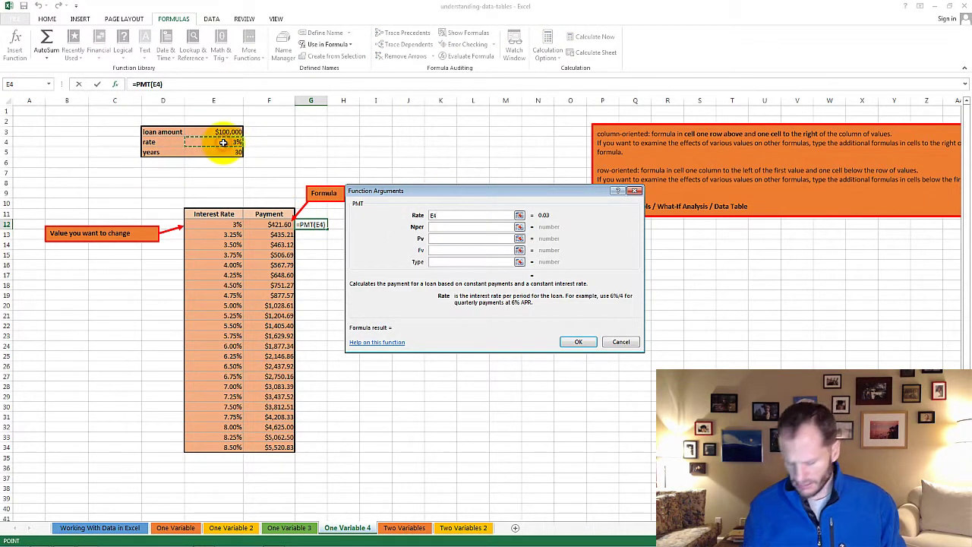
Set the PMT arguments for G12 to Rate E4/12 and Nper E5*12.
{"action": "type", "text": "/12"}
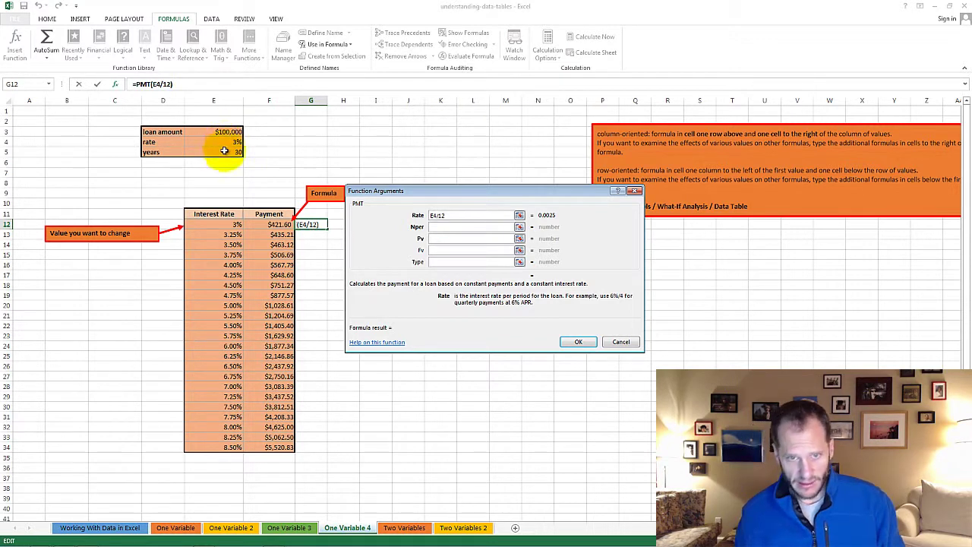
{"action": "left_click", "coordinate": [443, 226]}
{"action": "left_click", "coordinate": [237, 153]}
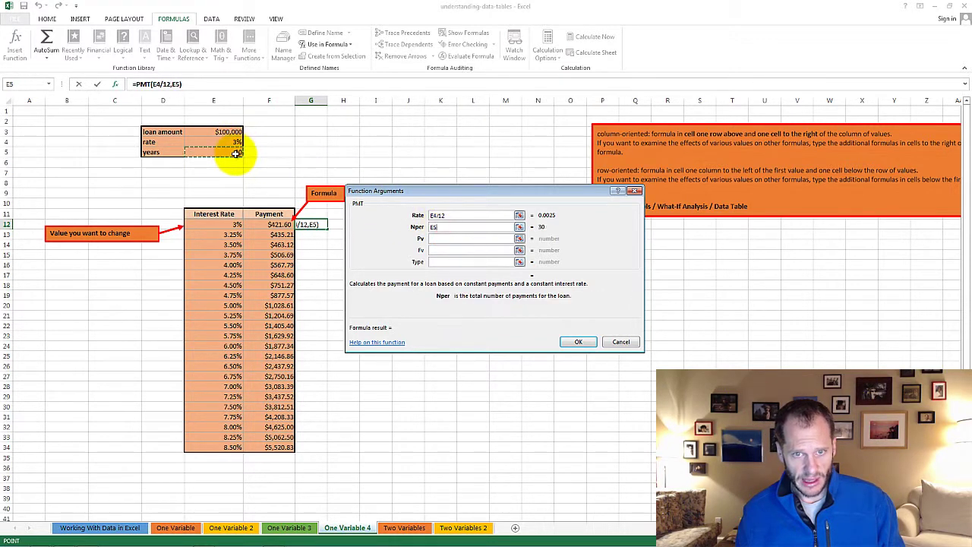
{"action": "type", "text": "*12"}
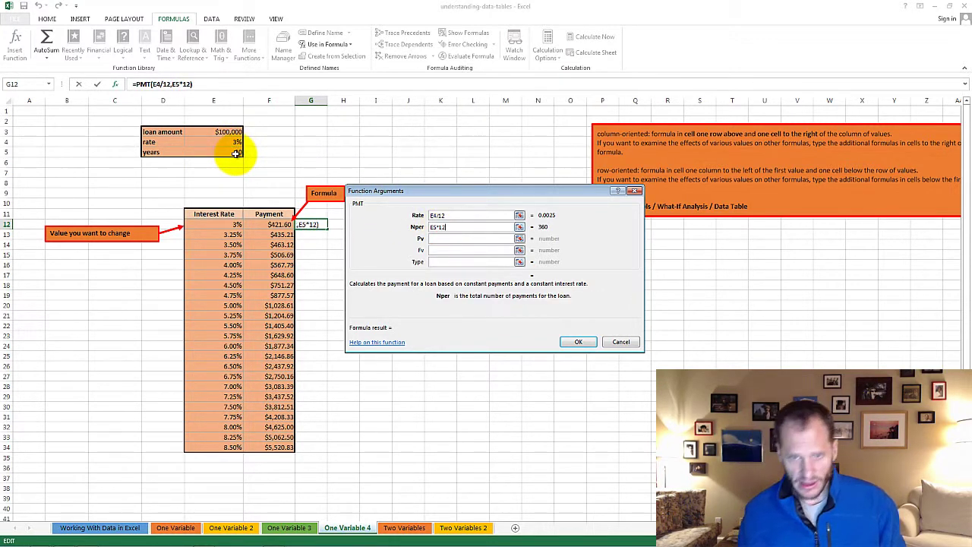
Set Pv to -E3 and Fv to 0 for the formula in G12.
{"action": "left_click", "coordinate": [440, 238]}
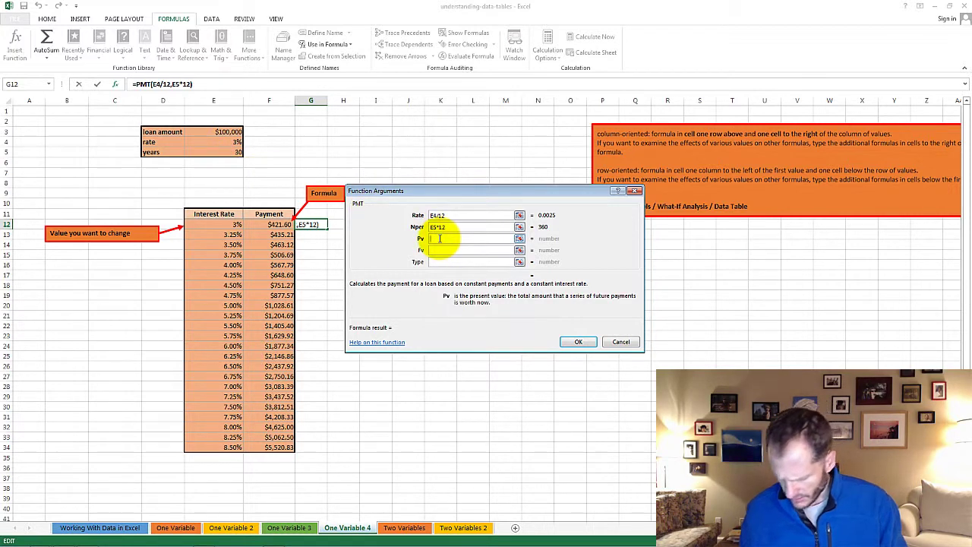
{"action": "type", "text": "-"}
{"action": "left_click", "coordinate": [228, 133]}
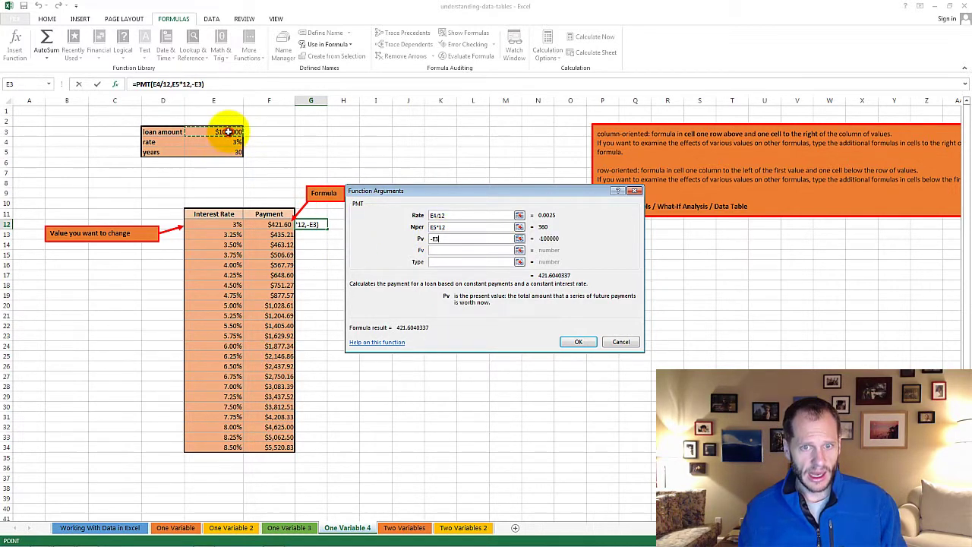
{"action": "left_click", "coordinate": [443, 249]}
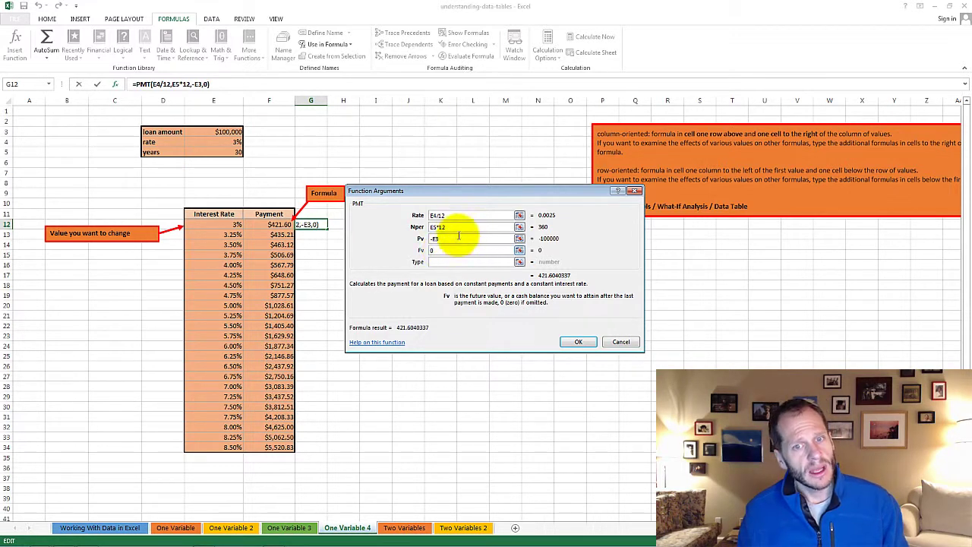
Replace the Pv argument with the fixed amount -200000 and confirm the G12 formula.
{"action": "left_click", "coordinate": [453, 239]}
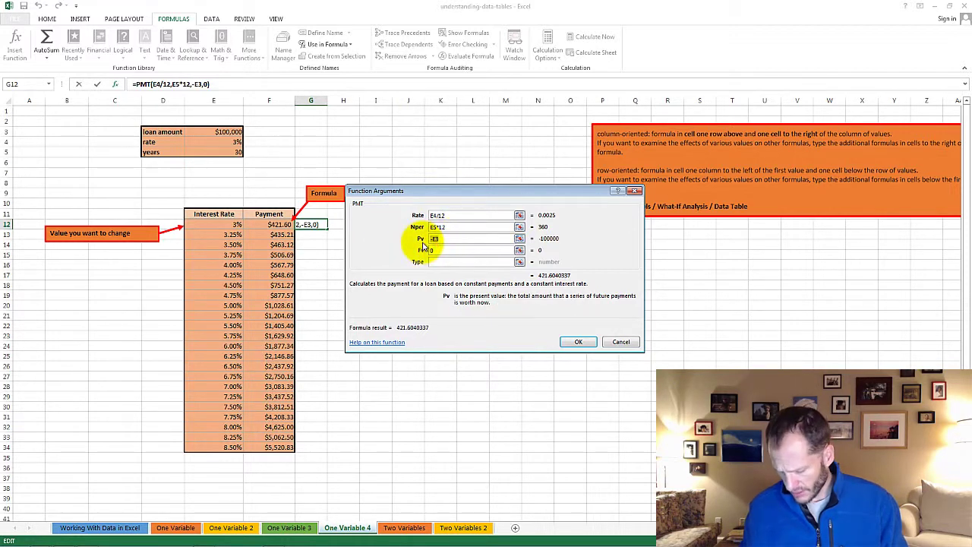
{"action": "key", "text": "BackSpace"}
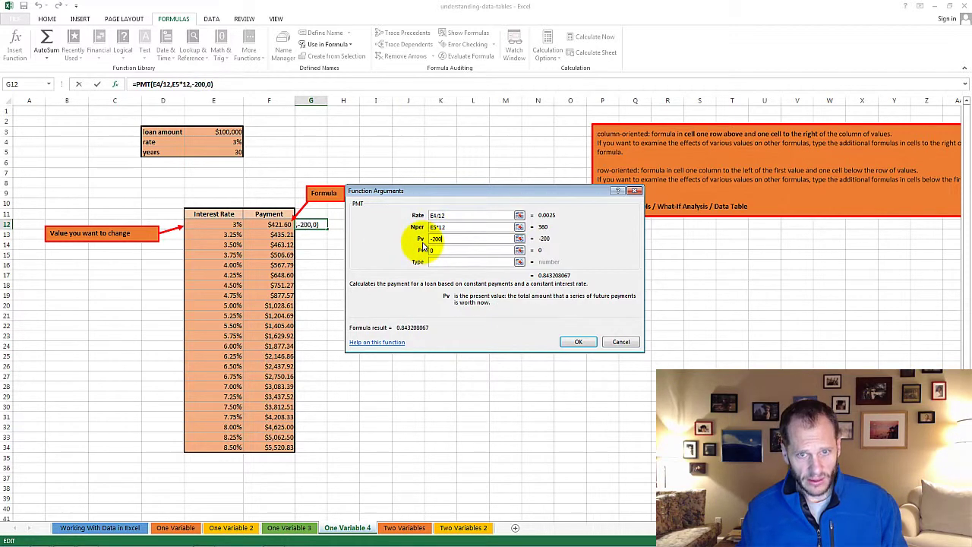
{"action": "left_click", "coordinate": [581, 342]}
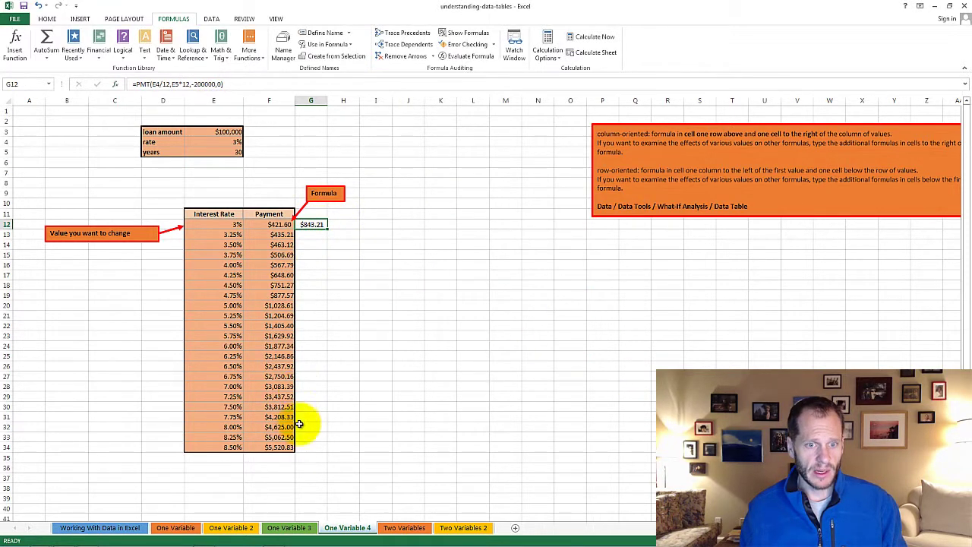
Create a one-variable data table over E12:G34 with rate cell E4 as the column input cell.
{"action": "mouse_move", "coordinate": [315, 448]}
{"action": "left_mouse_down"}
{"action": "mouse_move", "coordinate": [304, 293]}
{"action": "mouse_move", "coordinate": [256, 218]}
{"action": "mouse_move", "coordinate": [238, 224]}
{"action": "left_mouse_up"}
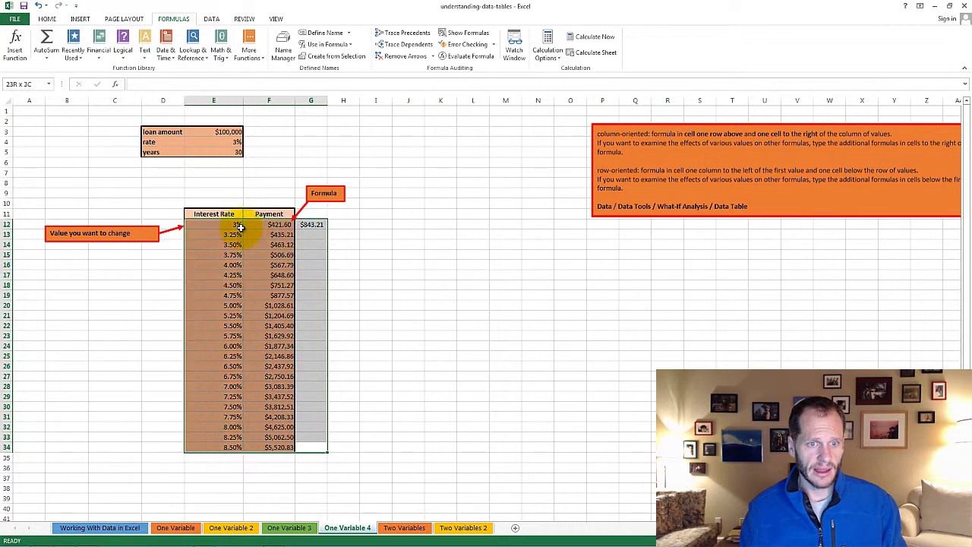
{"action": "left_click", "coordinate": [214, 18]}
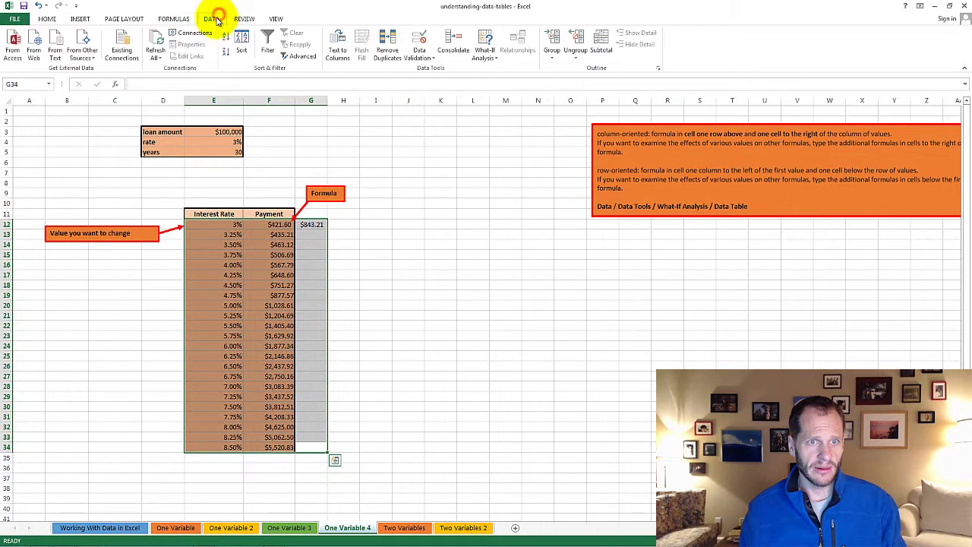
{"action": "left_click", "coordinate": [485, 51]}
{"action": "left_click", "coordinate": [498, 92]}
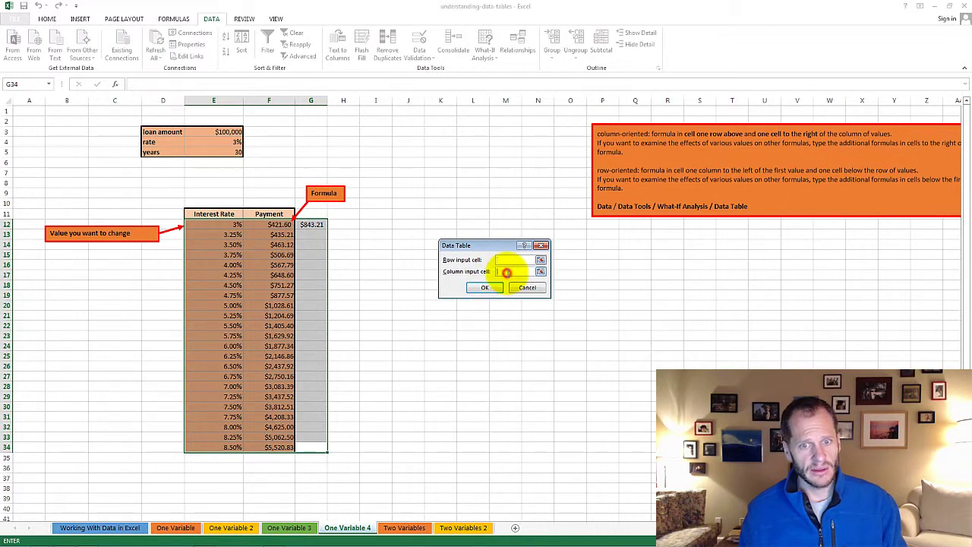
{"action": "left_click", "coordinate": [232, 143]}
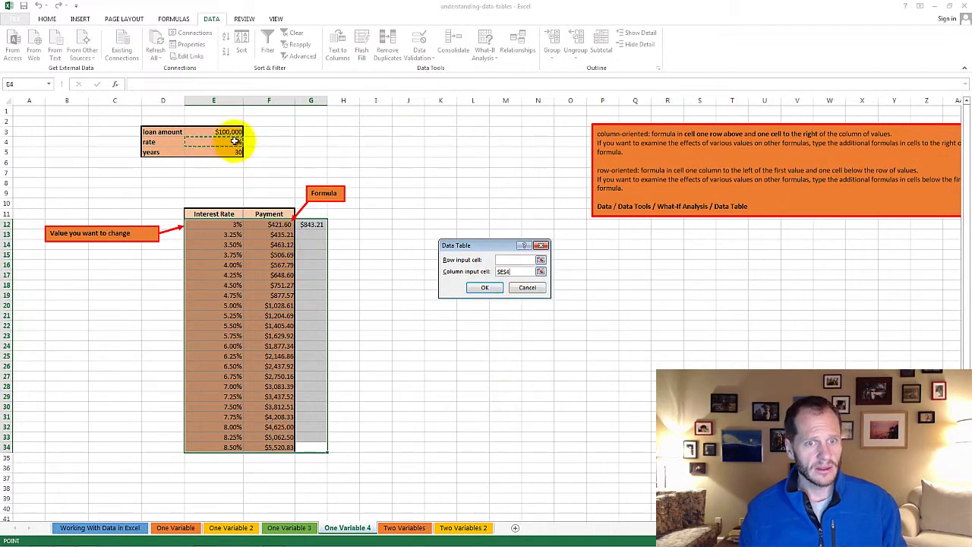
{"action": "left_click", "coordinate": [474, 287]}
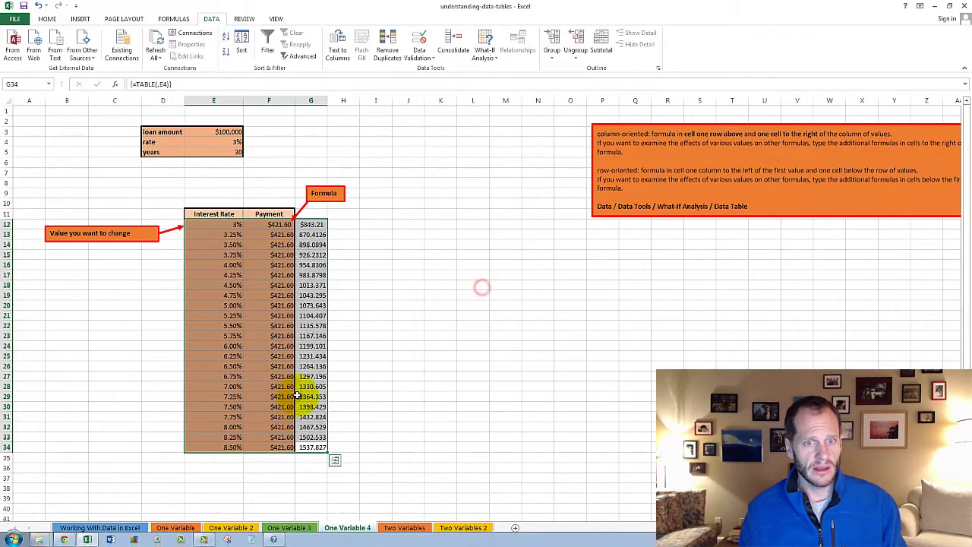
{"action": "left_click", "coordinate": [366, 376]}
{"action": "left_click", "coordinate": [311, 225]}
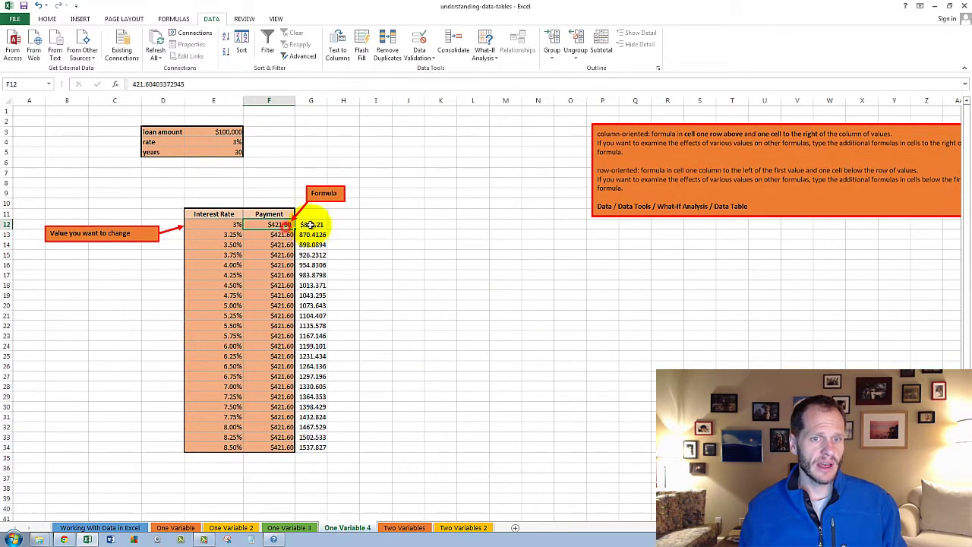
On the Two Variables sheet, create a data table over E11:O34 with row input cell E9 and column input cell E10.
{"action": "left_click", "coordinate": [407, 528]}
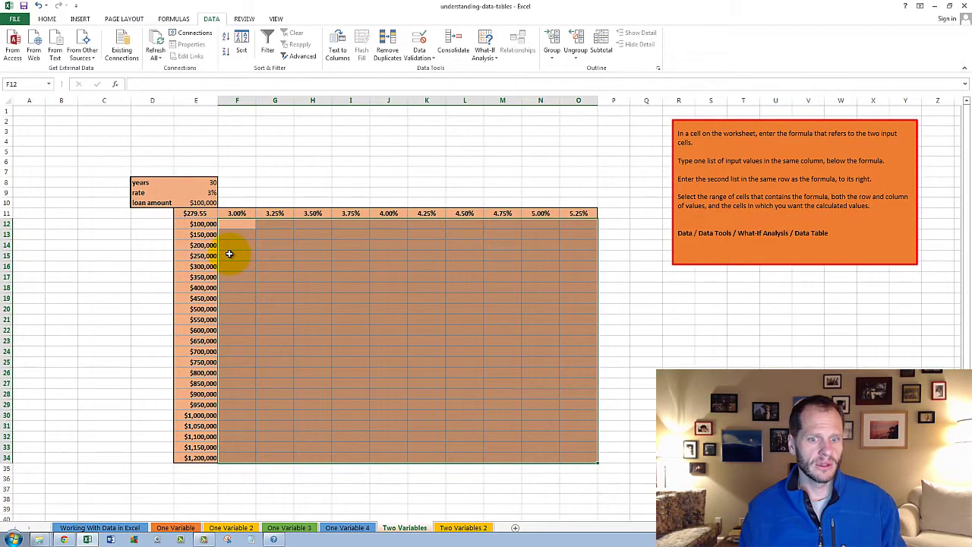
{"action": "double_click", "coordinate": [191, 213]}
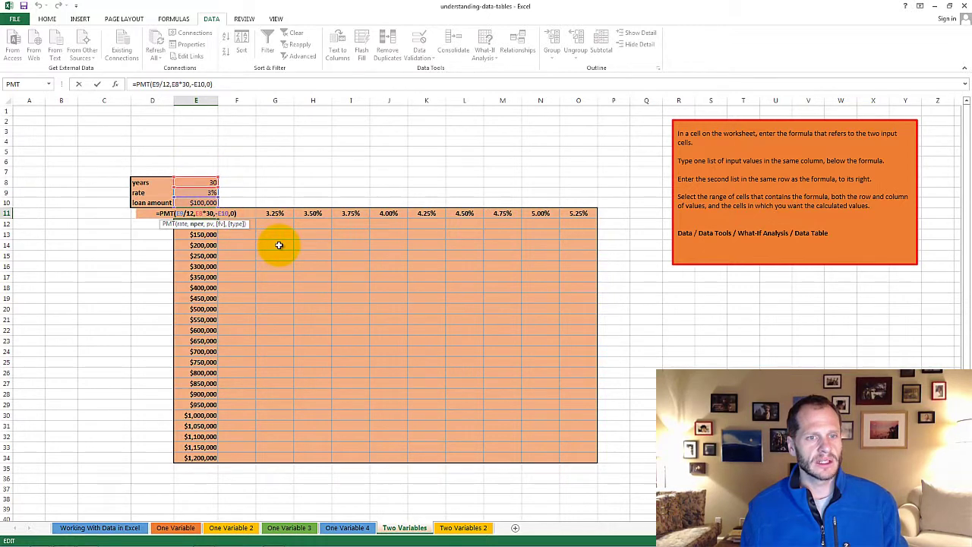
{"action": "key", "text": "ctrl+Return"}
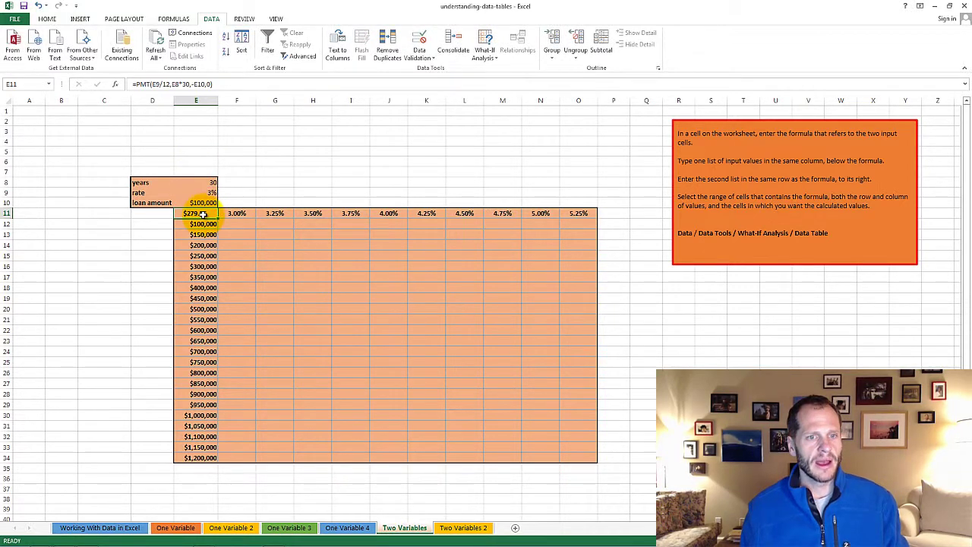
{"action": "mouse_move", "coordinate": [203, 215]}
{"action": "left_mouse_down"}
{"action": "mouse_move", "coordinate": [404, 336]}
{"action": "mouse_move", "coordinate": [569, 455]}
{"action": "left_mouse_up"}
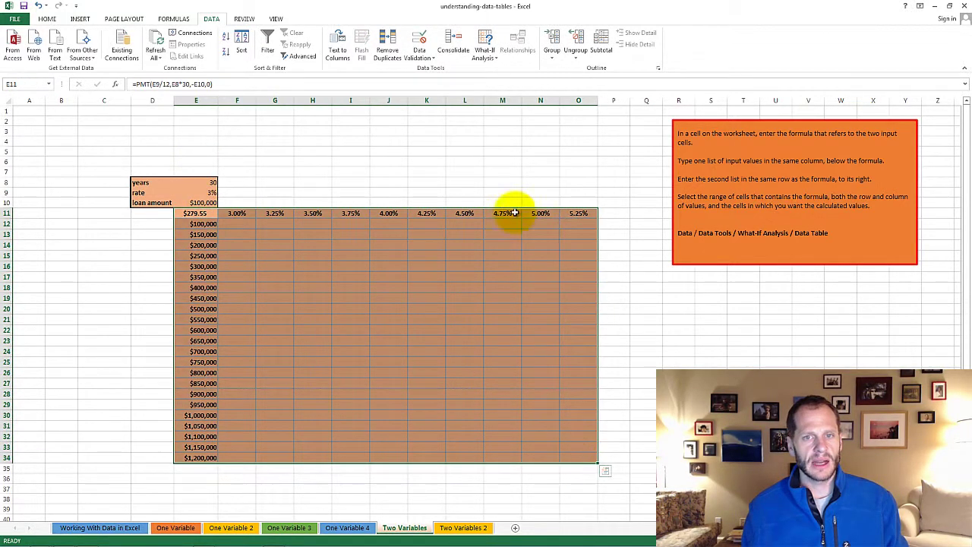
{"action": "left_click", "coordinate": [503, 94]}
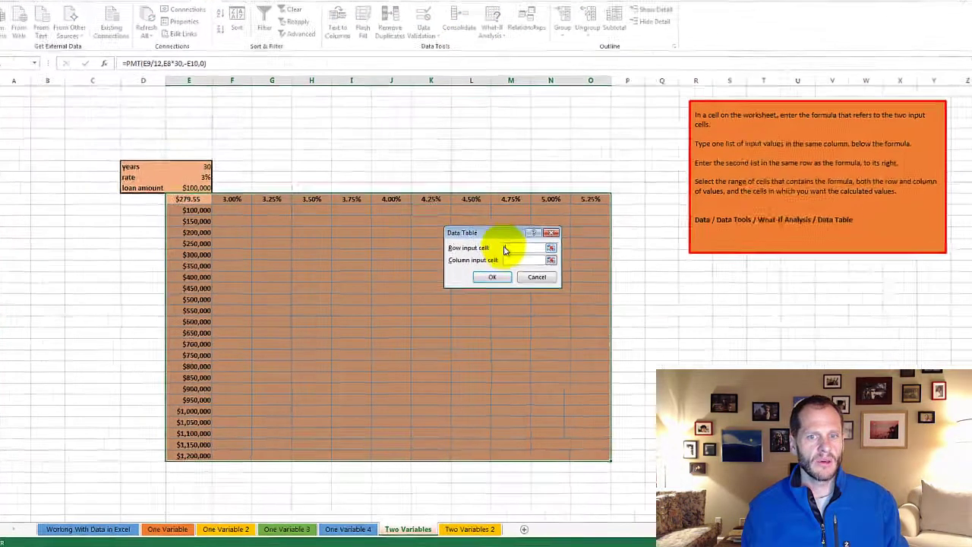
{"action": "left_click", "coordinate": [499, 260]}
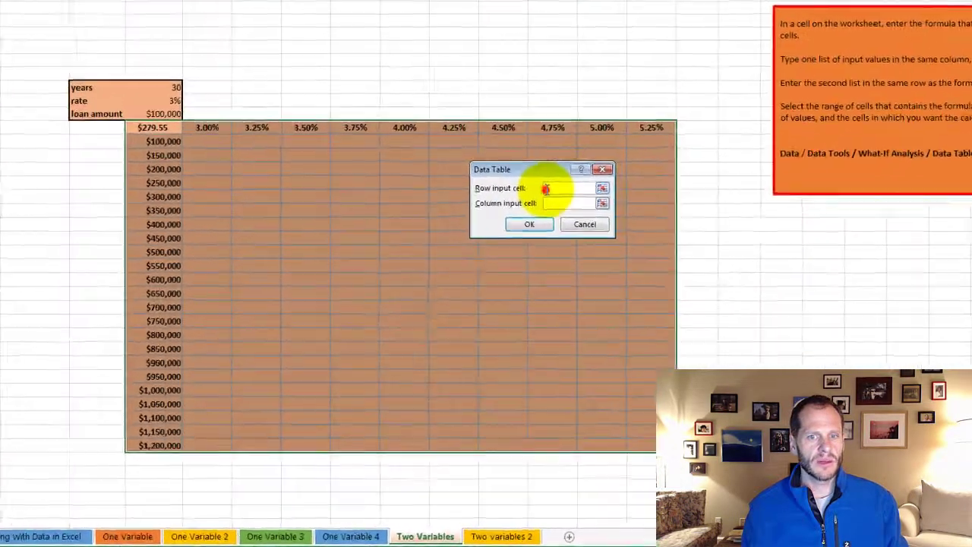
{"action": "left_click", "coordinate": [170, 100]}
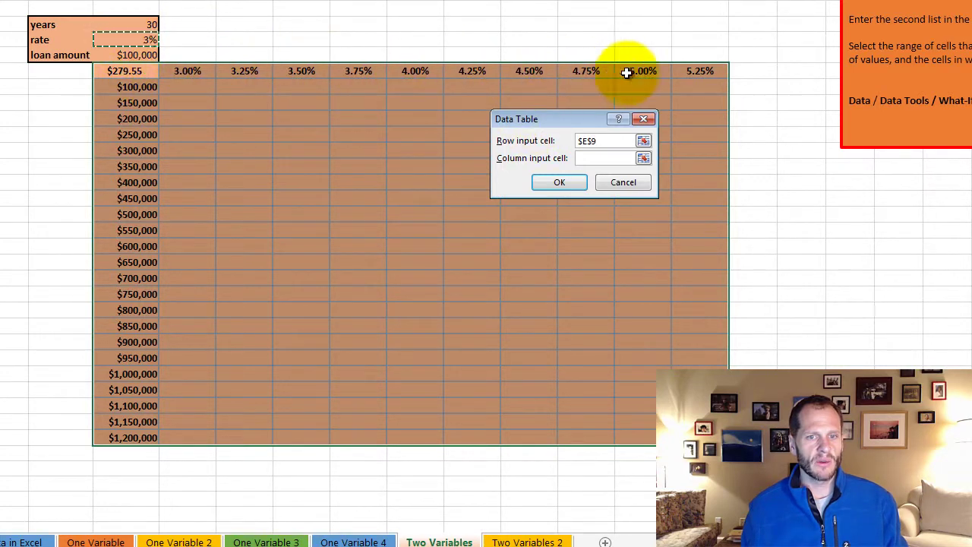
{"action": "left_click", "coordinate": [601, 158]}
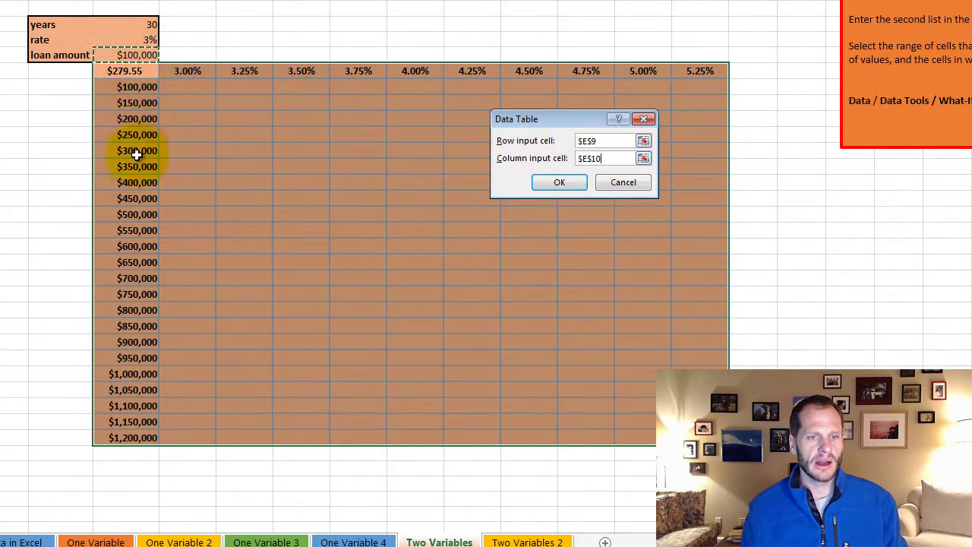
{"action": "left_click", "coordinate": [560, 183]}
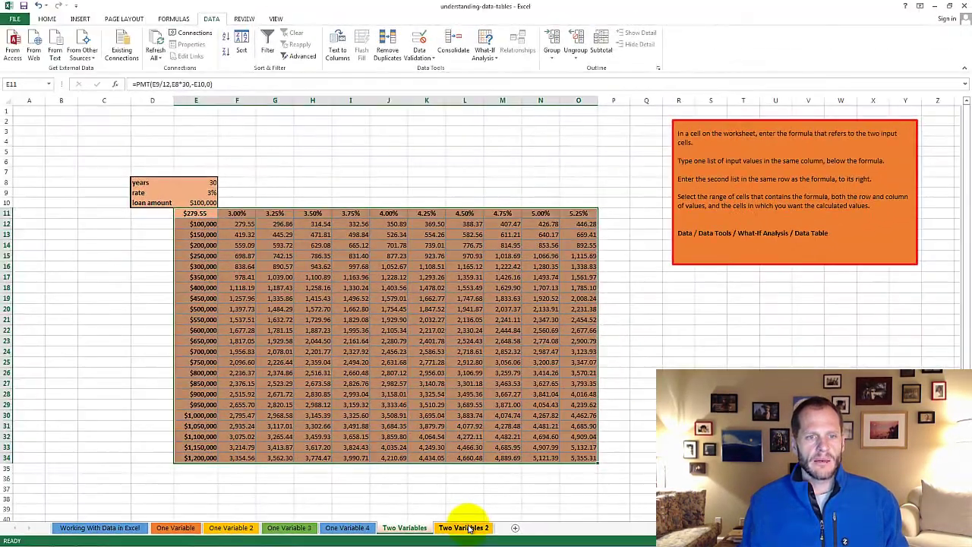
On the Two Variables 2 sheet, insert the PMT function in F12, where the $100,000 row meets the 3.00% column.
{"action": "left_click", "coordinate": [532, 541]}
{"action": "left_click", "coordinate": [223, 225]}
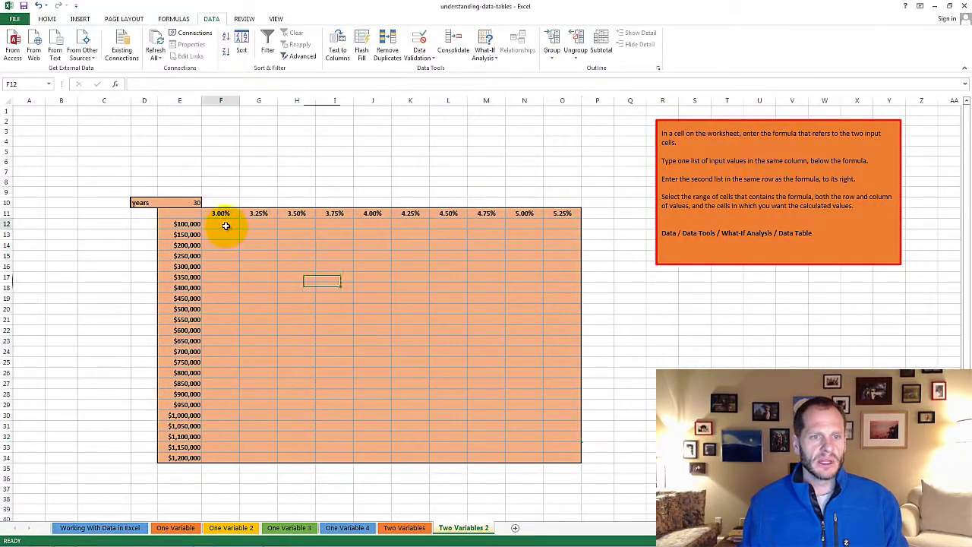
{"action": "left_click", "coordinate": [165, 18]}
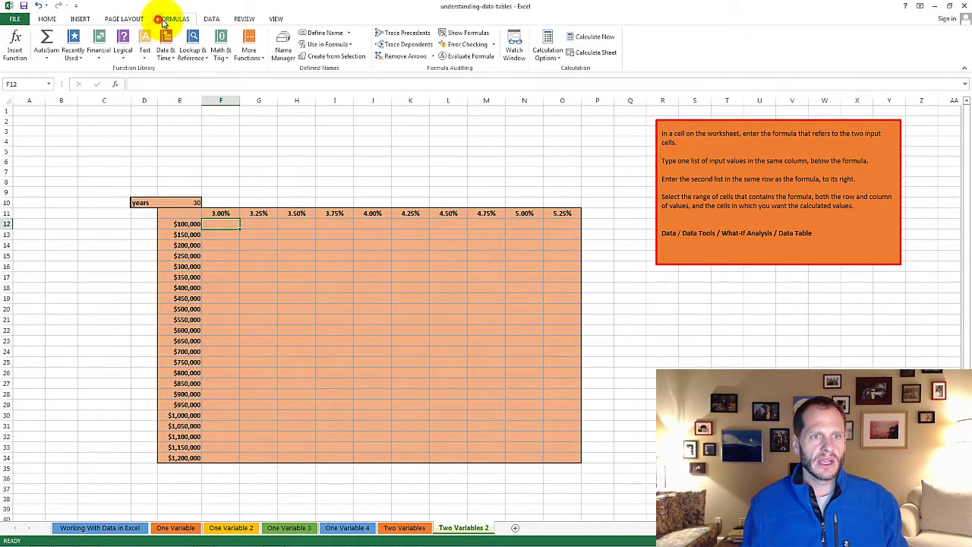
{"action": "left_click", "coordinate": [100, 53]}
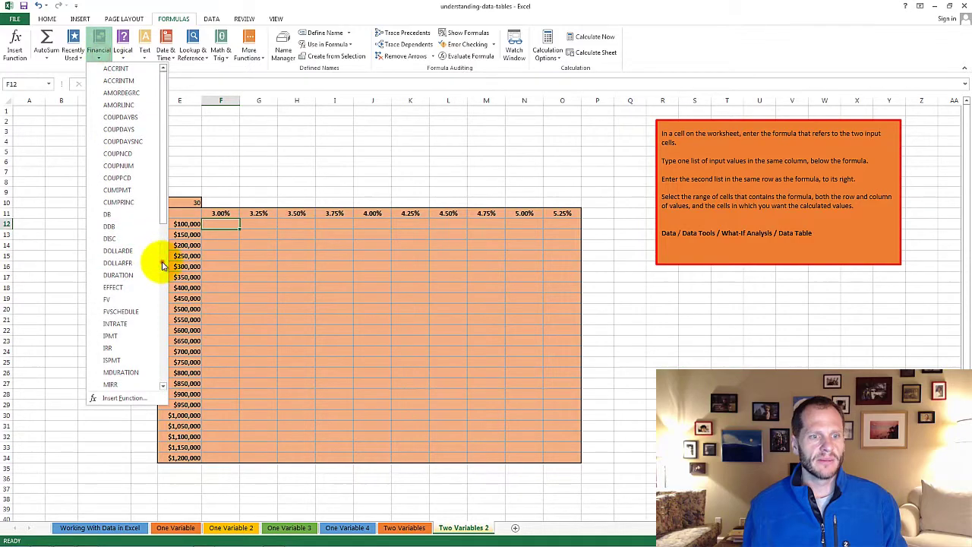
{"action": "scroll", "coordinate": [152, 255], "scroll_direction": "down", "scroll_amount": 5}
{"action": "left_click", "coordinate": [130, 179]}
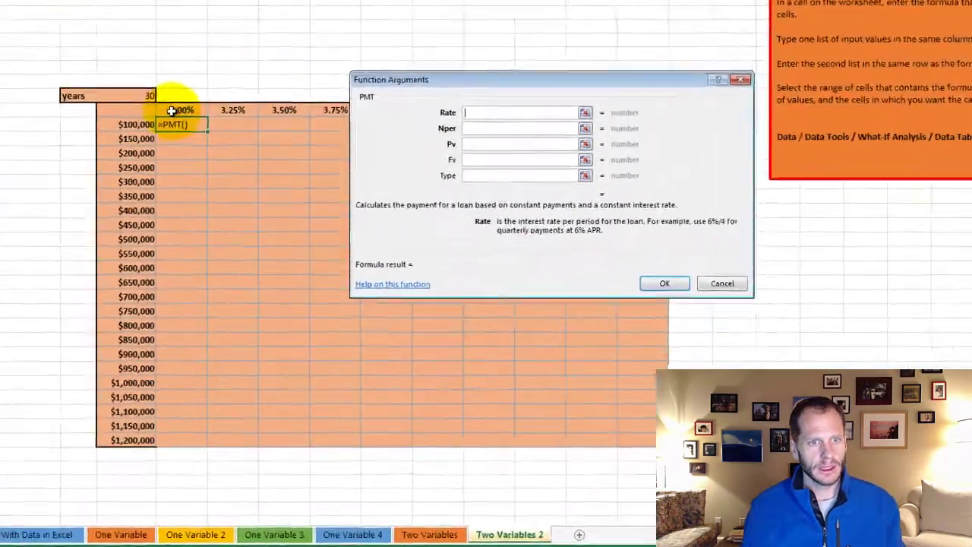
Set the PMT arguments for F12 to Rate F11/12 and Nper E10*12.
{"action": "left_click", "coordinate": [171, 111]}
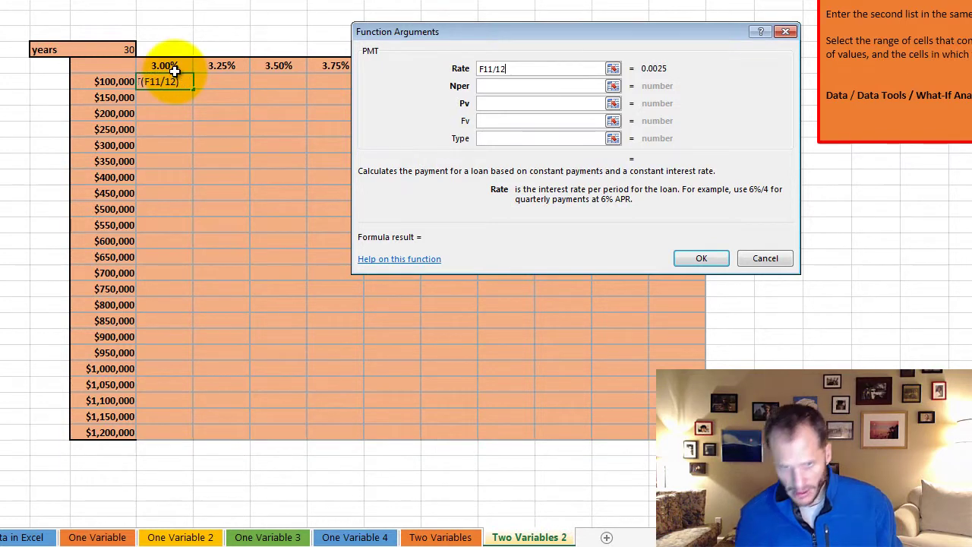
{"action": "left_click", "coordinate": [506, 86]}
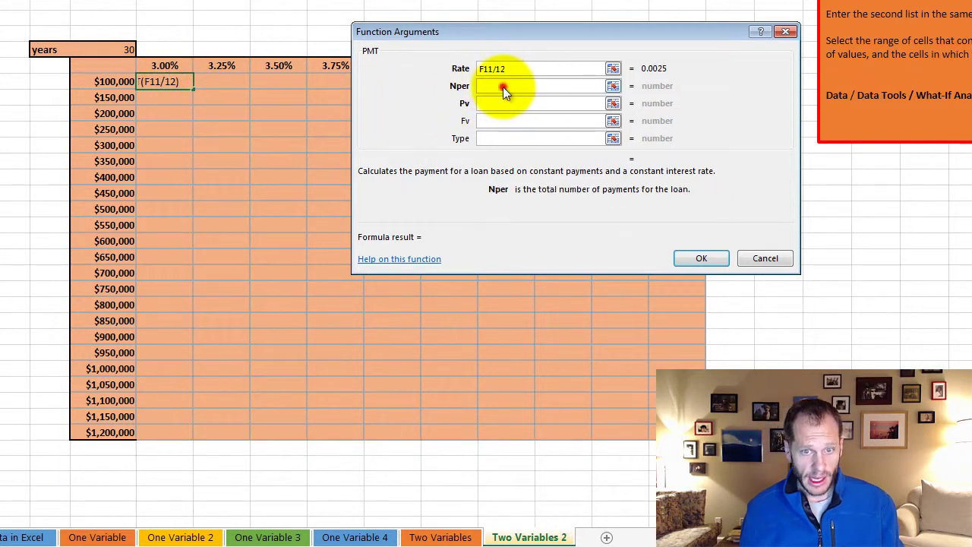
{"action": "left_click", "coordinate": [126, 49]}
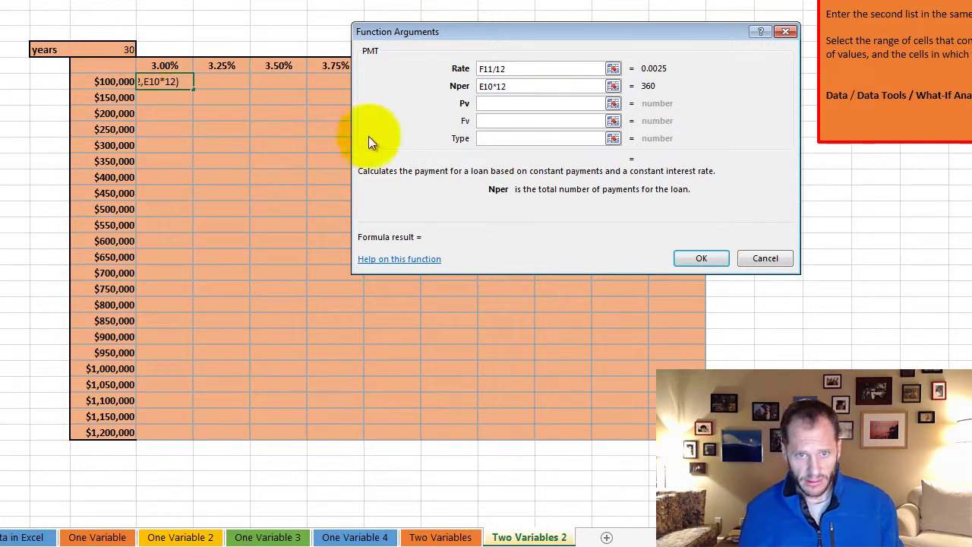
Set Pv to -E12 and Fv to 0 for F12, and confirm the formula.
{"action": "left_click", "coordinate": [500, 104]}
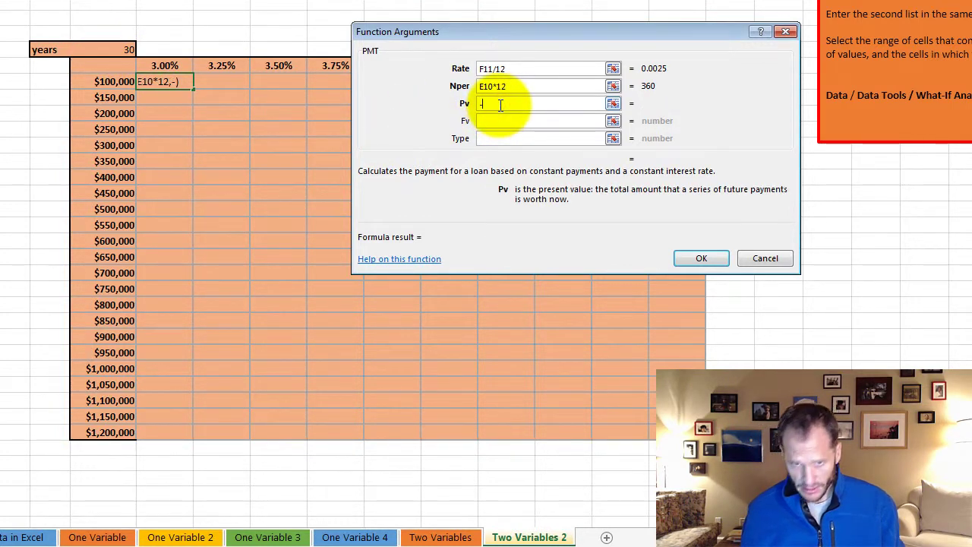
{"action": "type", "text": "-"}
{"action": "left_click", "coordinate": [99, 82]}
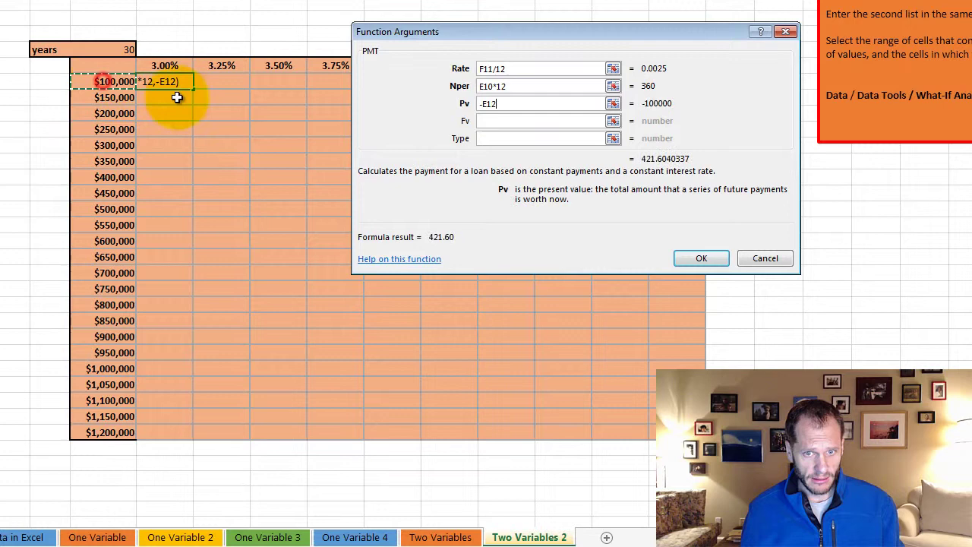
{"action": "left_click", "coordinate": [499, 121]}
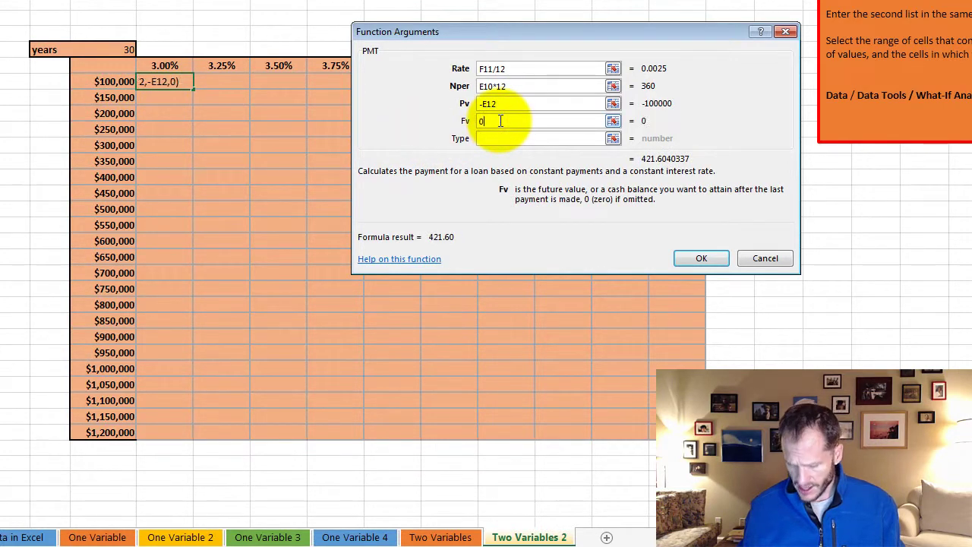
{"action": "left_click", "coordinate": [707, 259]}
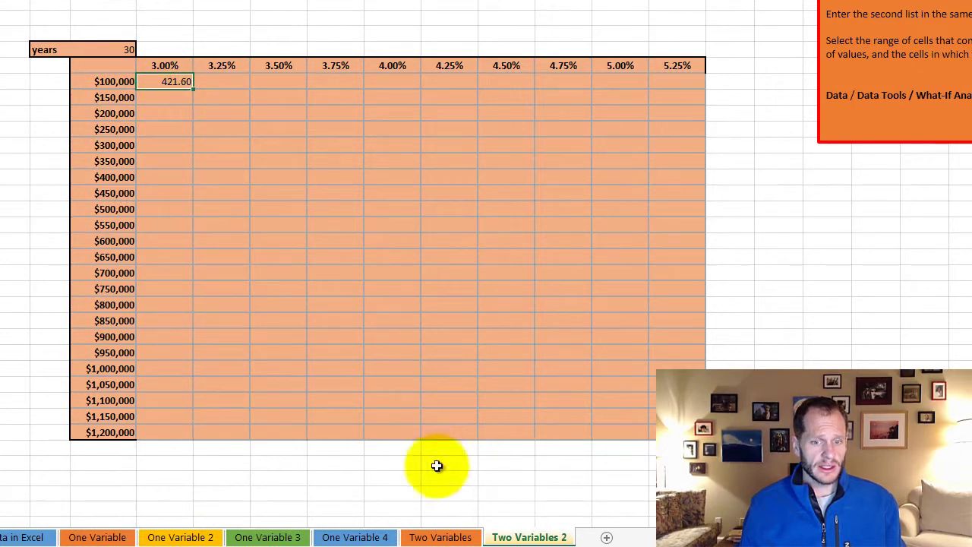
On the Two Variables sheet, correct the Nper argument of the PMT formula in E11 to E8*12.
{"action": "left_click", "coordinate": [443, 537]}
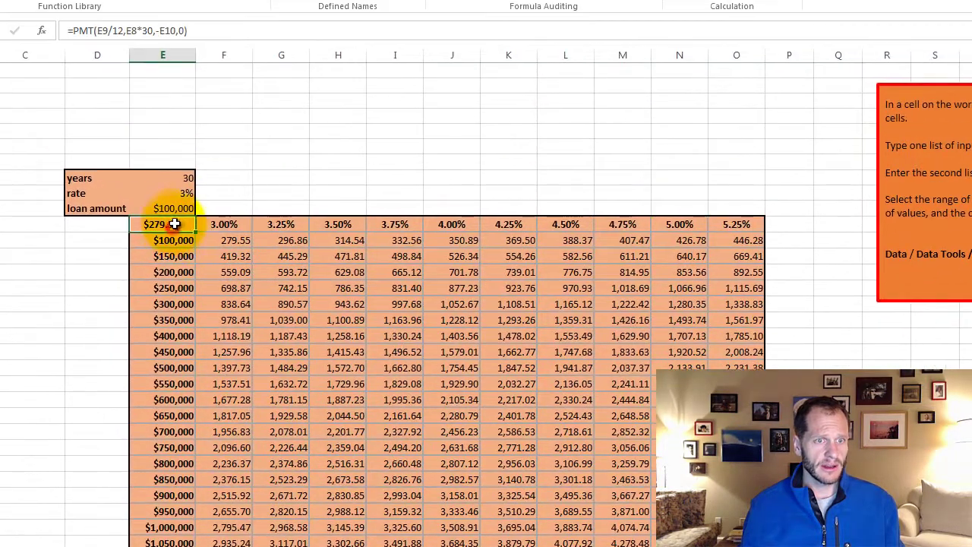
{"action": "left_click", "coordinate": [152, 32]}
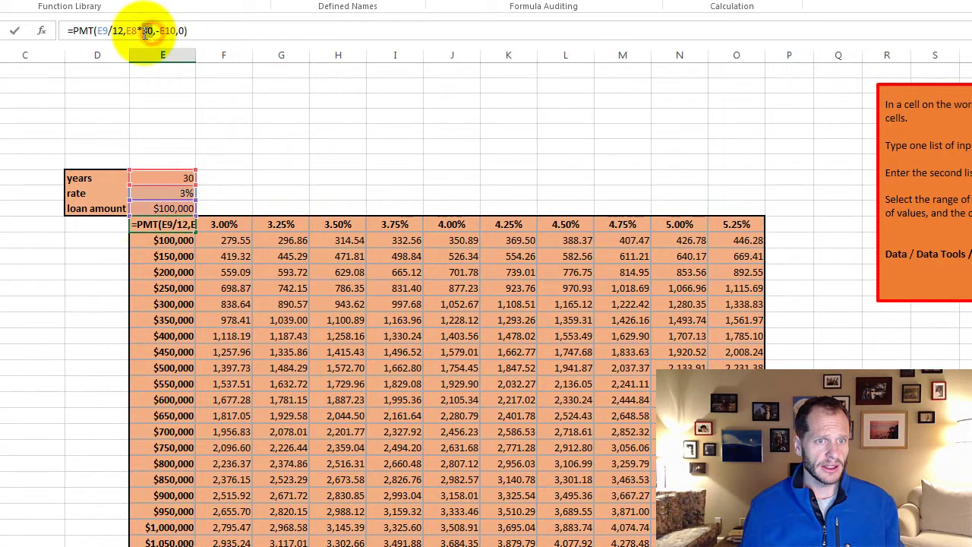
{"action": "double_click", "coordinate": [146, 30]}
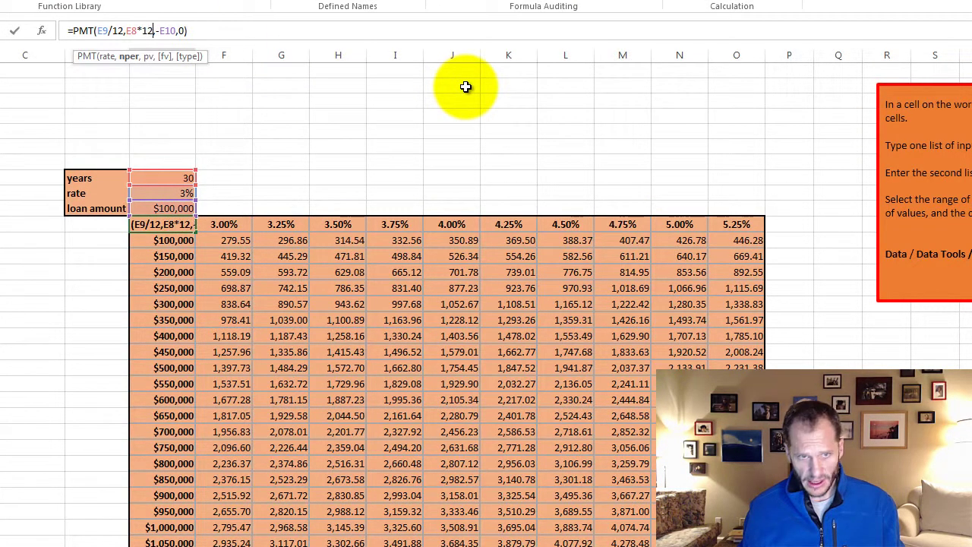
{"action": "key", "text": "Return"}
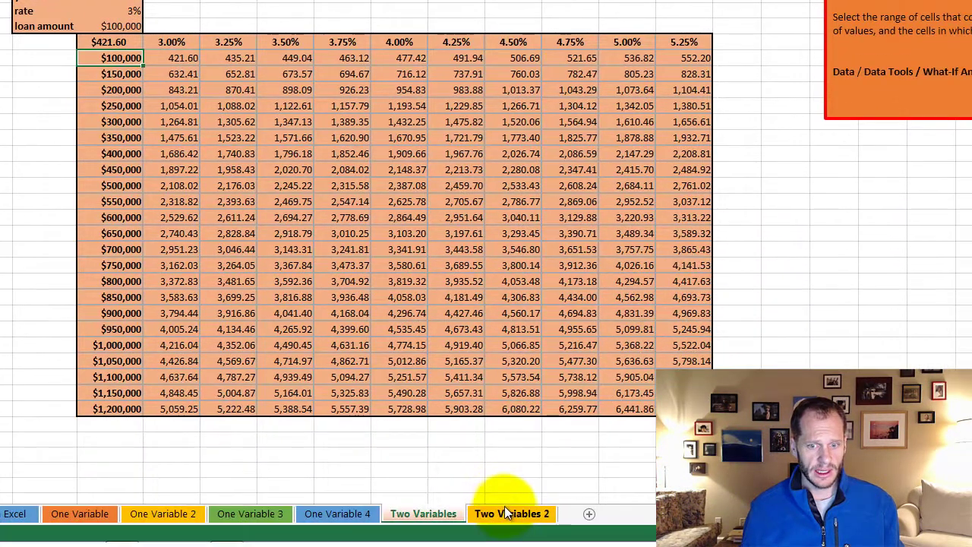
On the Two Variables 2 sheet, make the years reference in the F12 formula absolute as $E$10.
{"action": "left_click", "coordinate": [507, 514]}
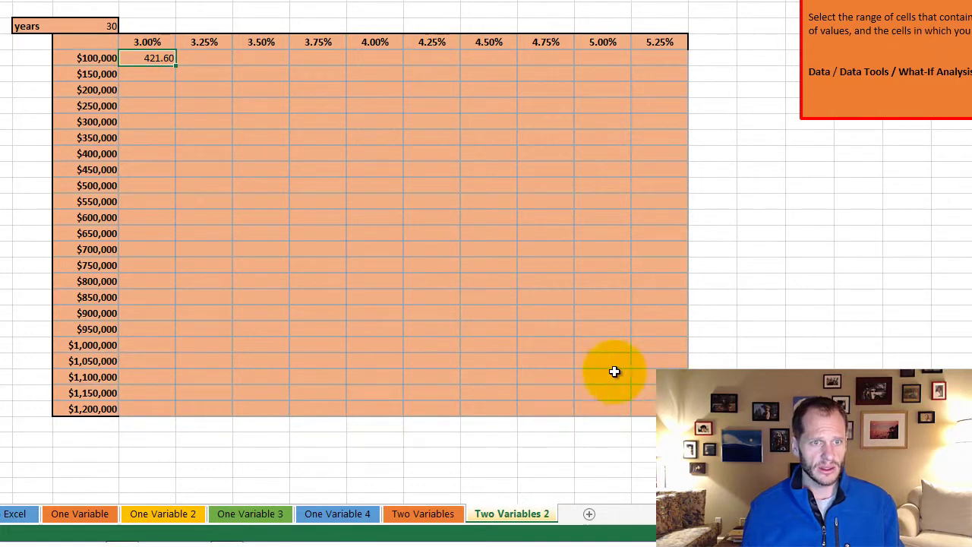
{"action": "double_click", "coordinate": [152, 59]}
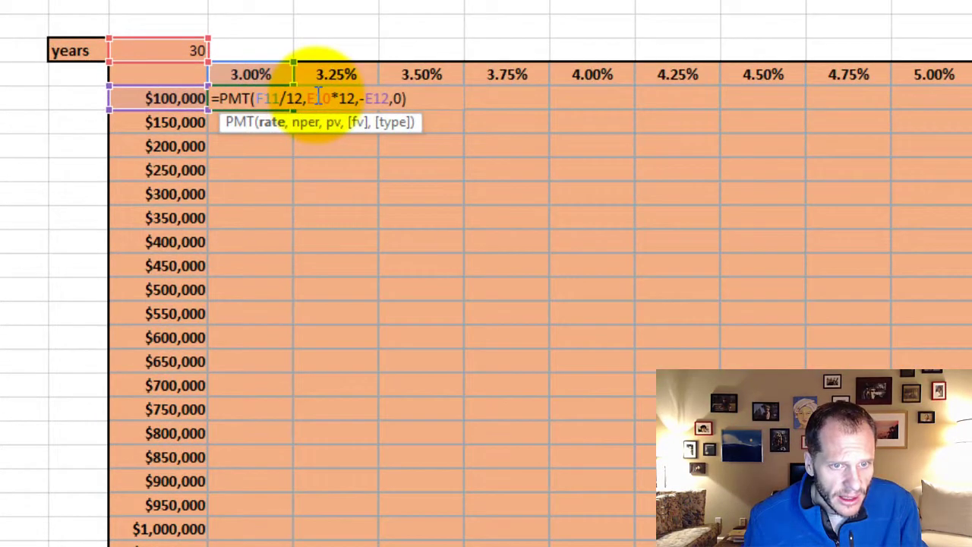
{"action": "left_click", "coordinate": [191, 58]}
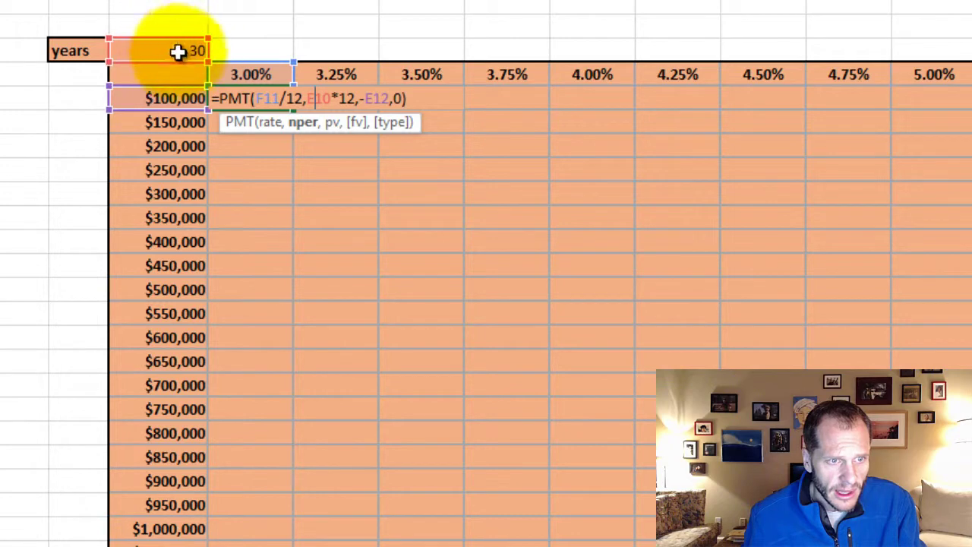
{"action": "key", "text": "F4"}
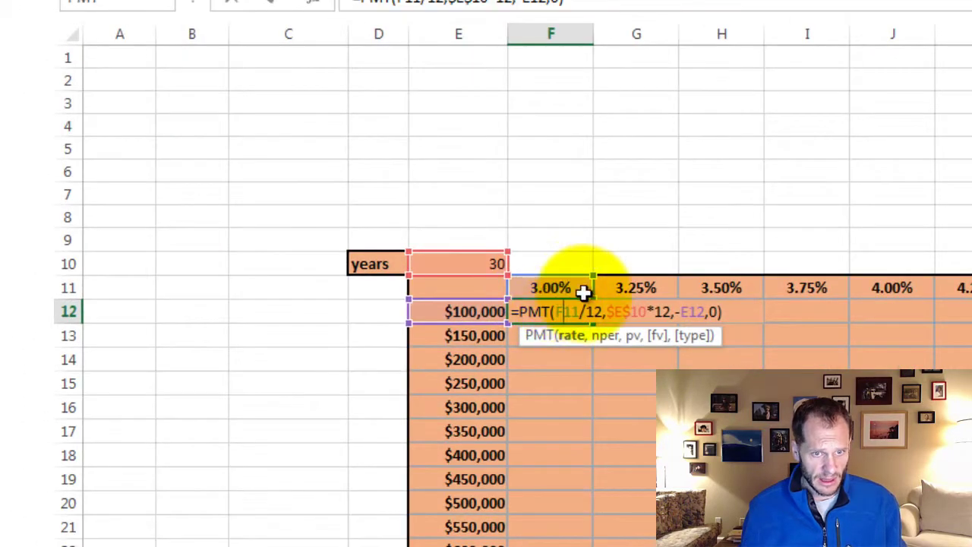
Make the F12 formula's rate reference row-absolute as F$11 and its loan amount reference column-absolute as $E12, and confirm.
{"action": "left_click", "coordinate": [564, 311]}
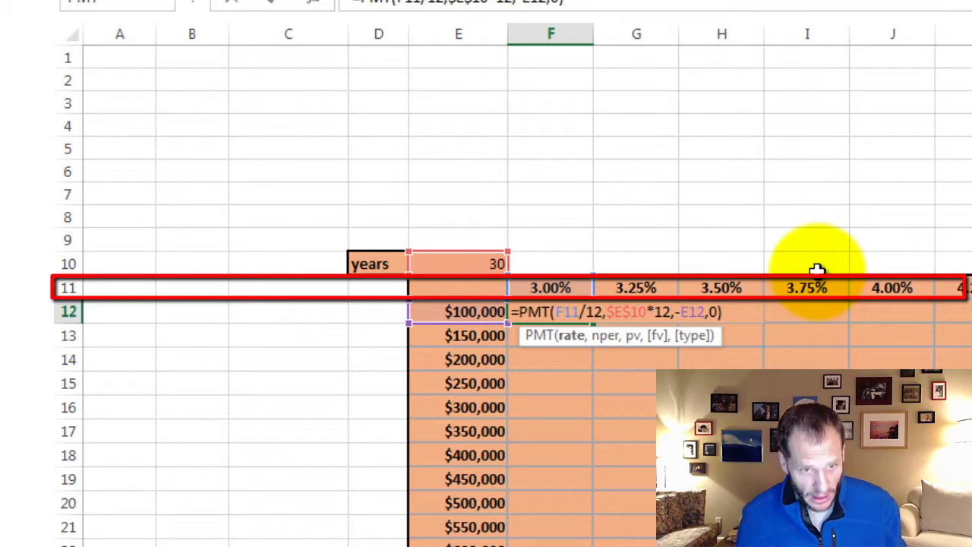
{"action": "type", "text": "$"}
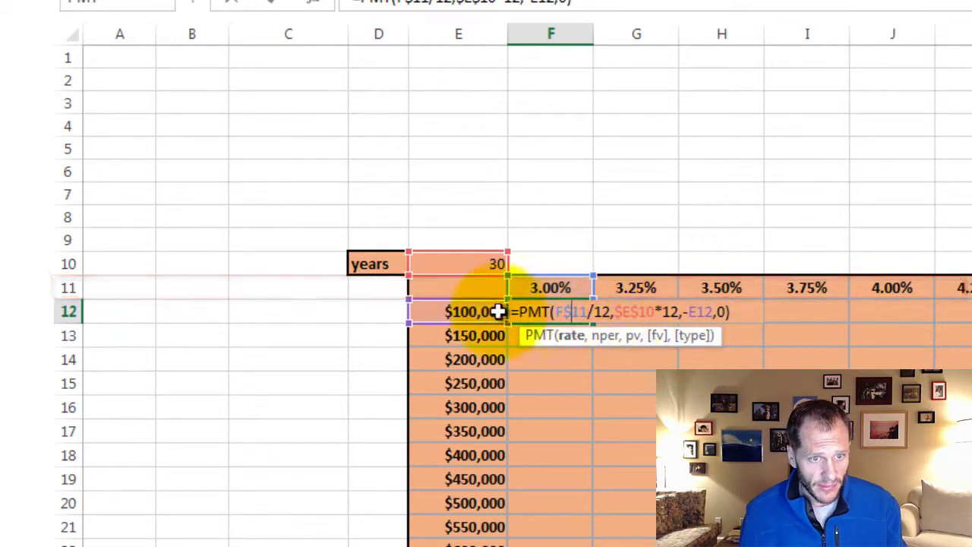
{"action": "left_click", "coordinate": [692, 312]}
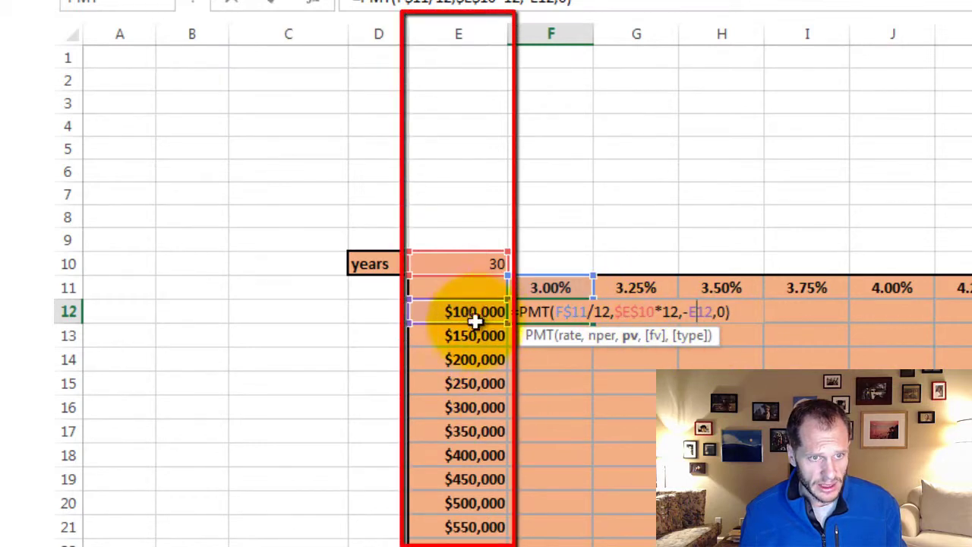
{"action": "left_click", "coordinate": [687, 311]}
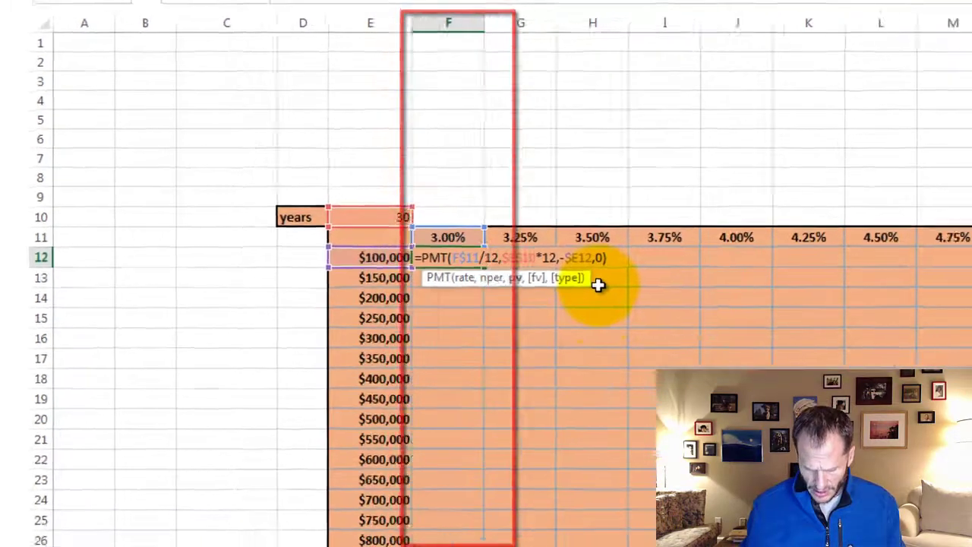
{"action": "key", "text": "Return"}
Copy the F12 payment formula across the whole loan amount and interest rate grid, F12:O34.
{"action": "key", "text": "Up"}
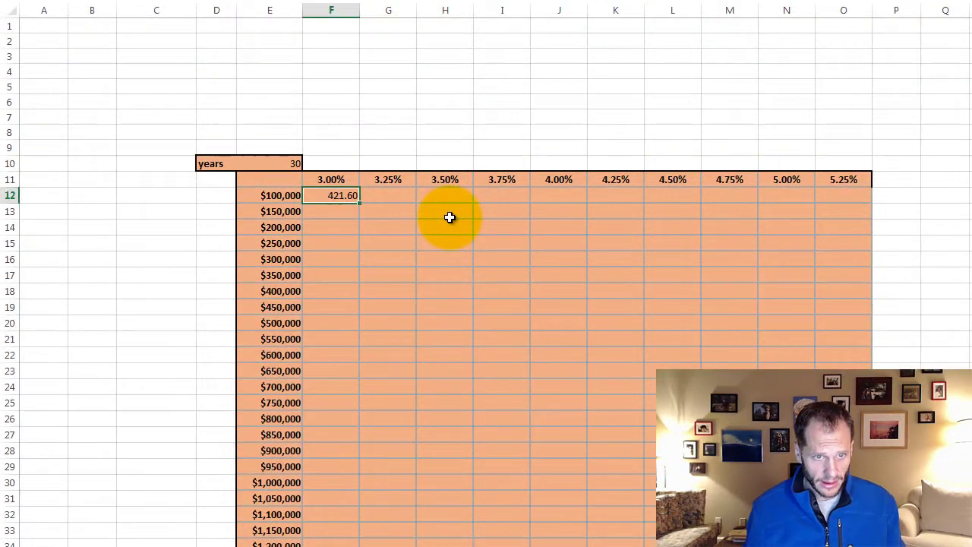
{"action": "key", "text": "ctrl+c"}
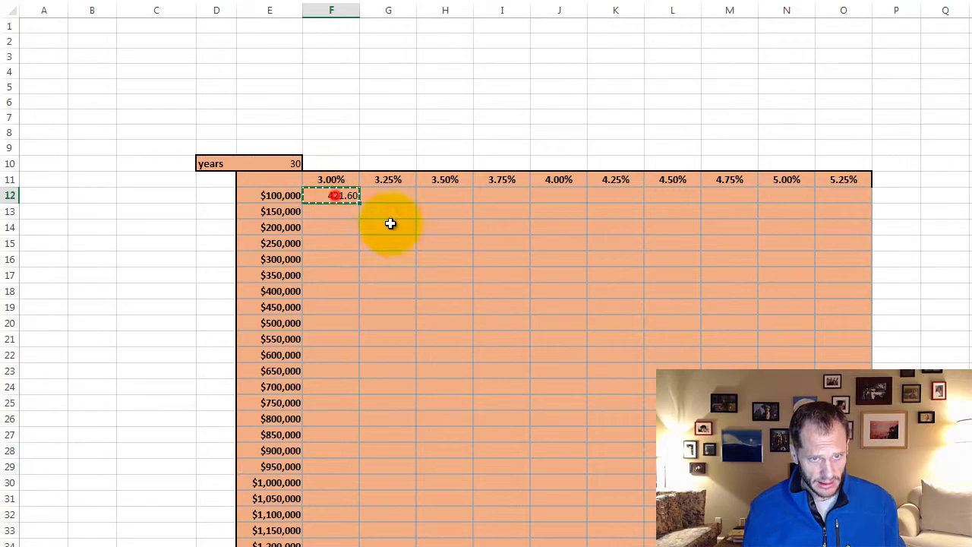
{"action": "left_click_drag", "start_coordinate": [335, 196], "coordinate": [866, 543]}
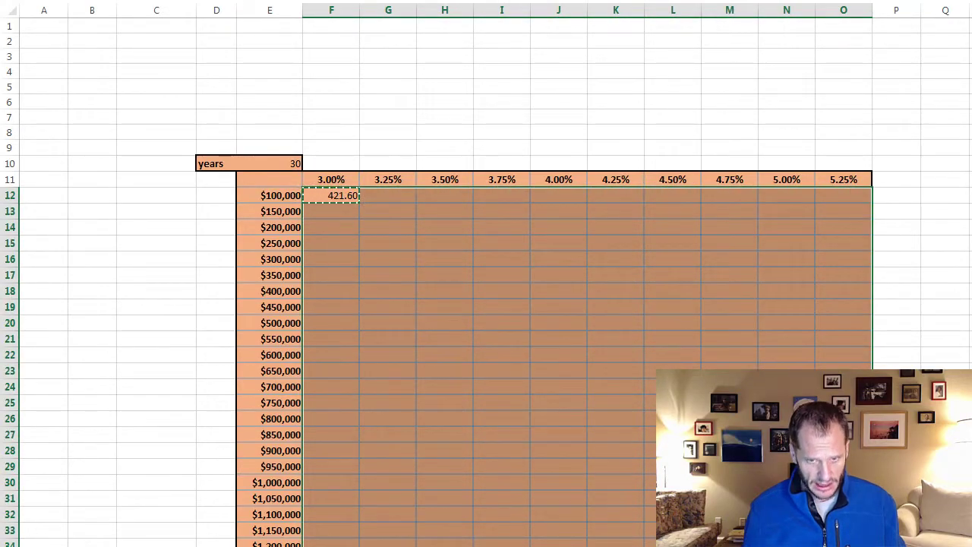
{"action": "key", "text": "ctrl+v"}
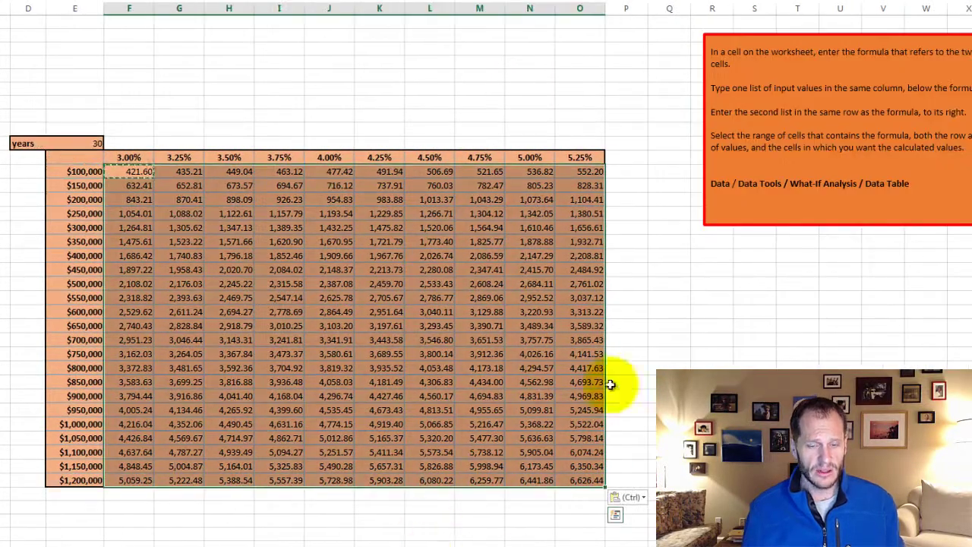
{"action": "left_click", "coordinate": [714, 354]}
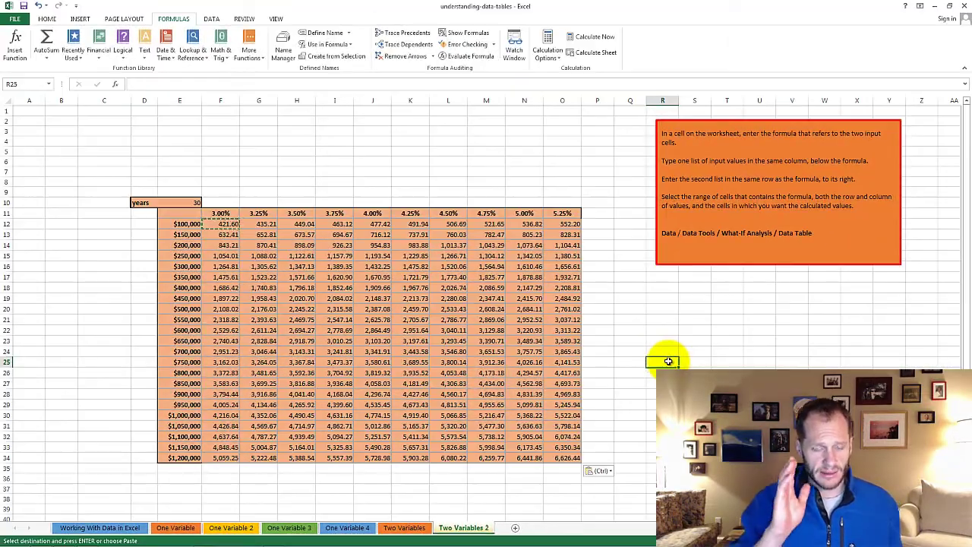
Compare the formulas in K22 on Two Variables 2 and L26 on Two Variables, and return to the Working With Data in Excel sheet.
{"action": "left_click", "coordinate": [411, 330]}
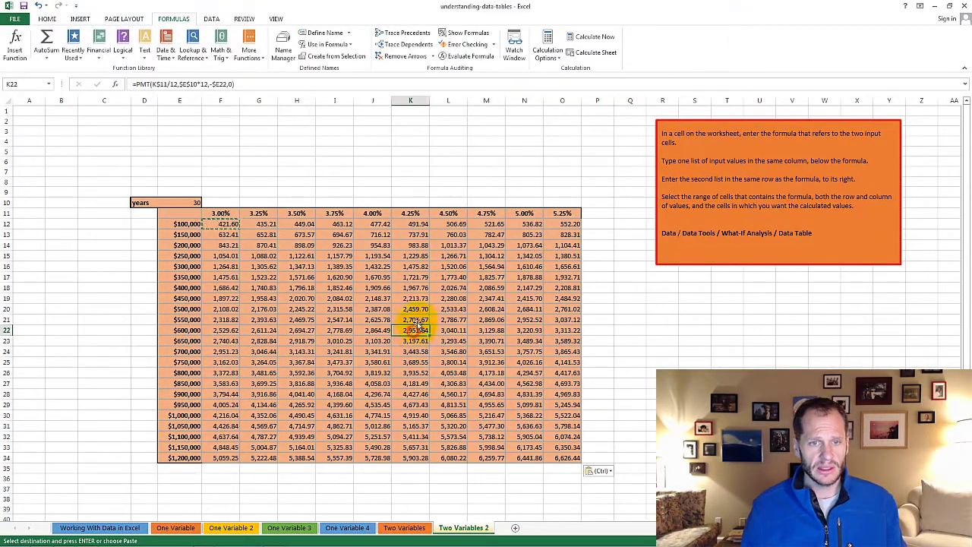
{"action": "left_click", "coordinate": [412, 527]}
{"action": "left_click", "coordinate": [467, 372]}
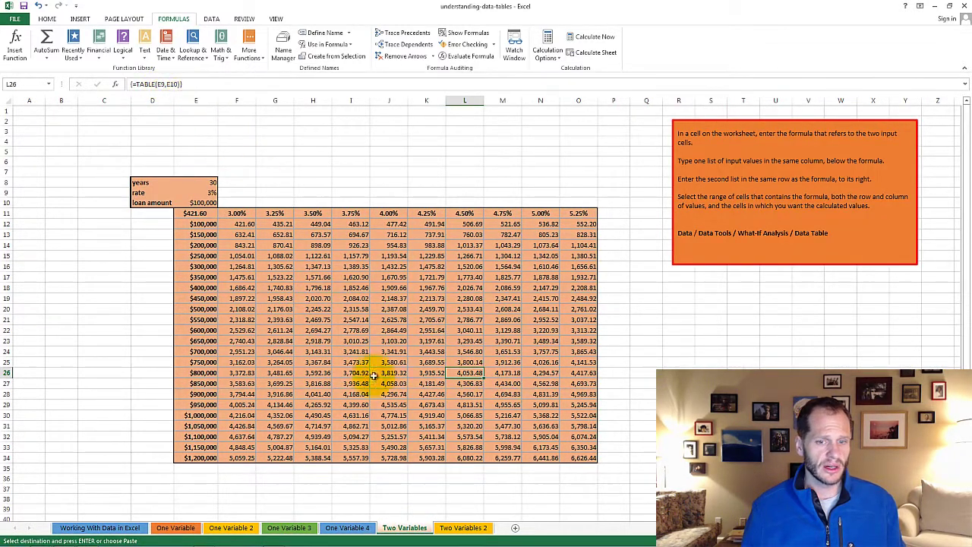
{"action": "left_click", "coordinate": [453, 528]}
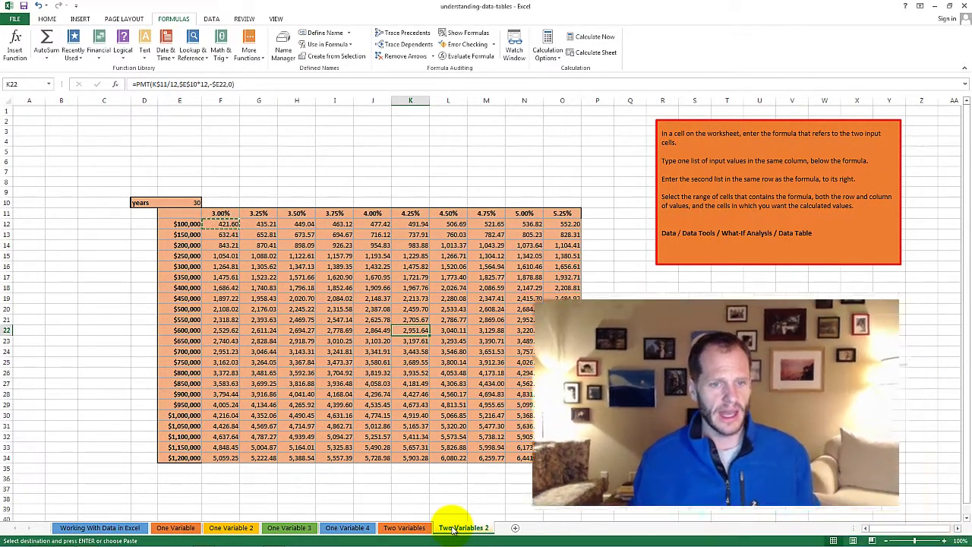
{"action": "left_click", "coordinate": [124, 529]}
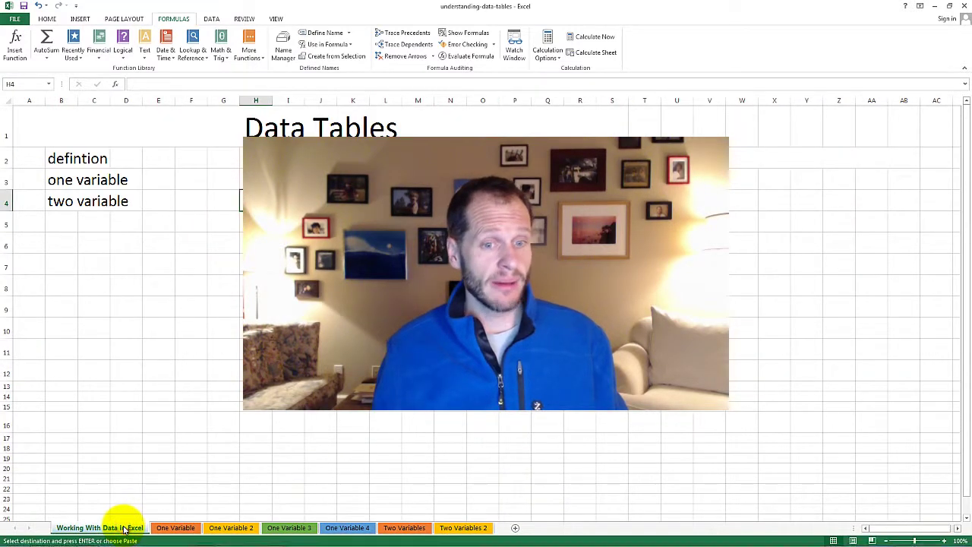